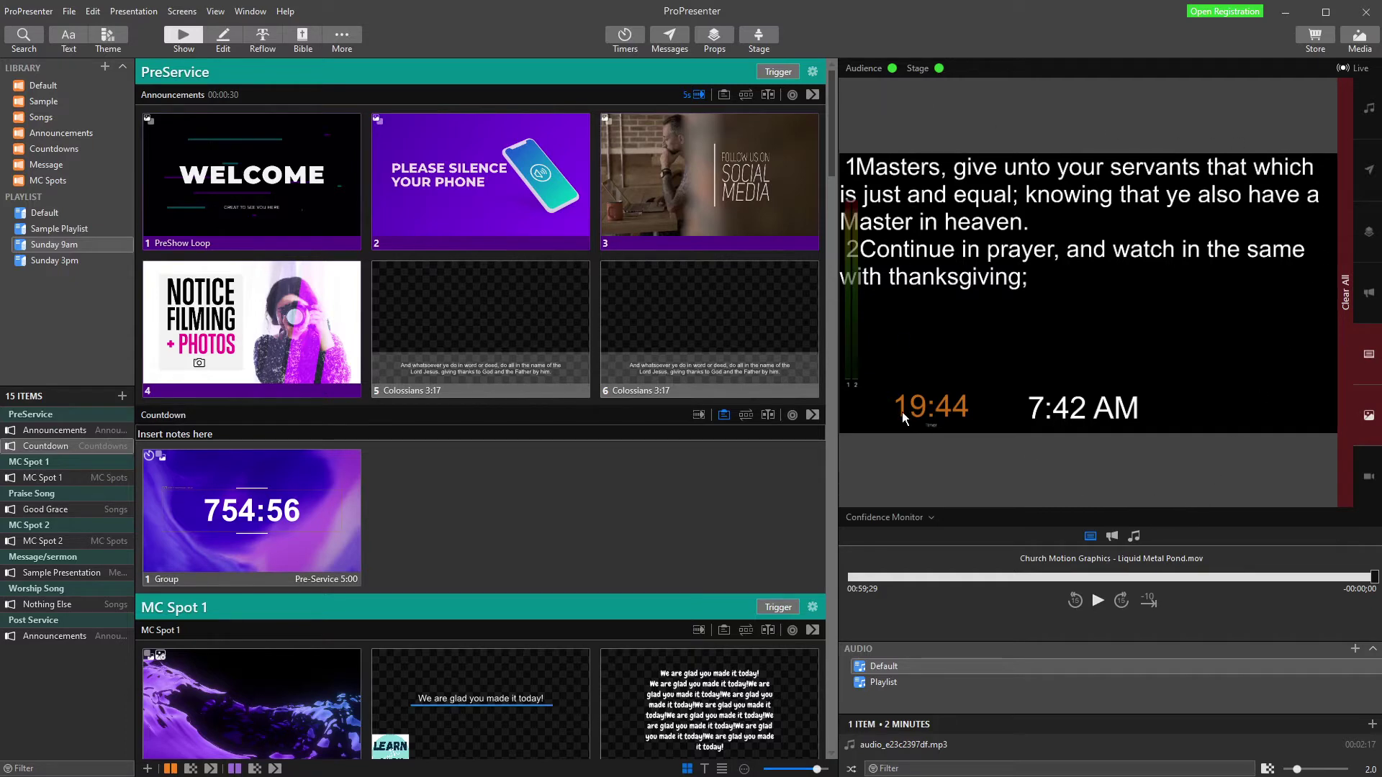
- Preview the Congregation and Livestream screens, then switch the preview back to Confidence Monitor
left_click(880, 518)
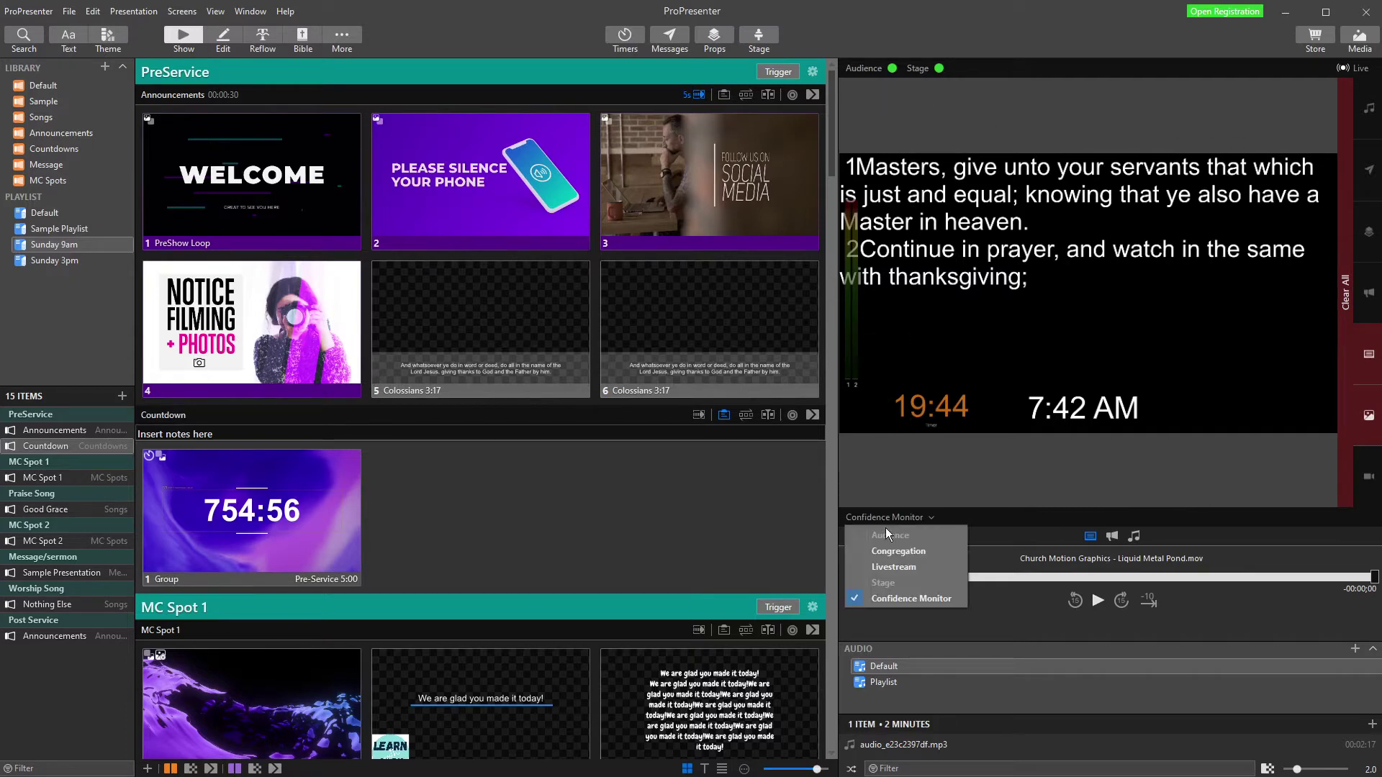
left_click(893, 554)
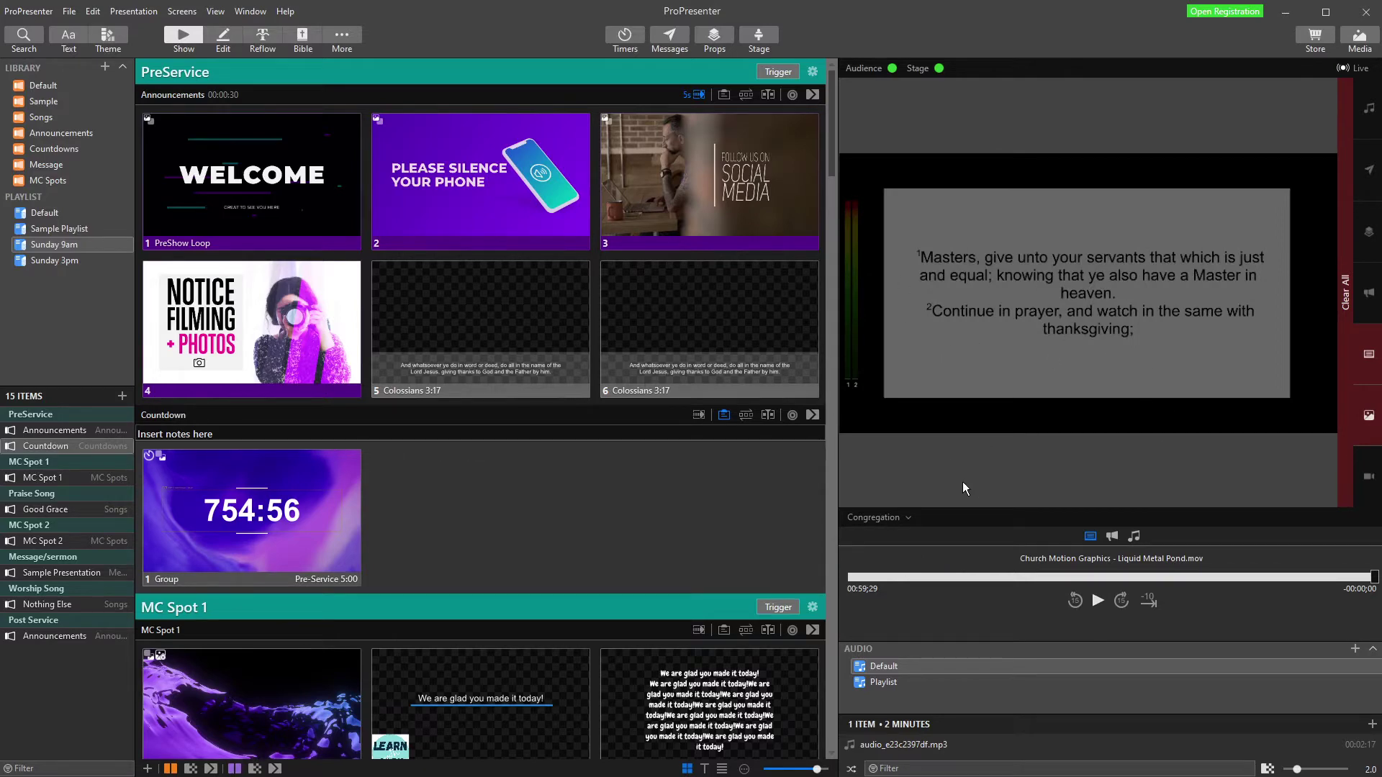
left_click(905, 520)
left_click(903, 566)
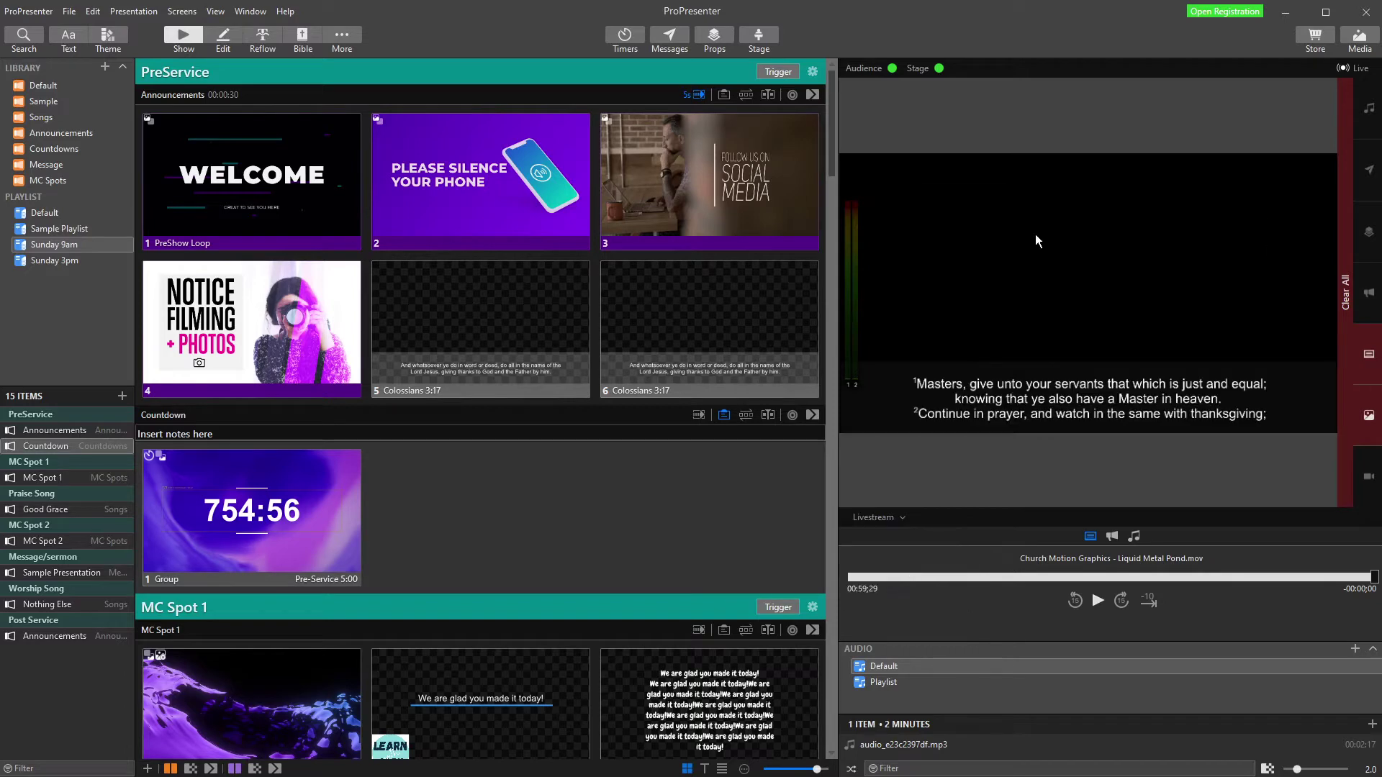
left_click(892, 520)
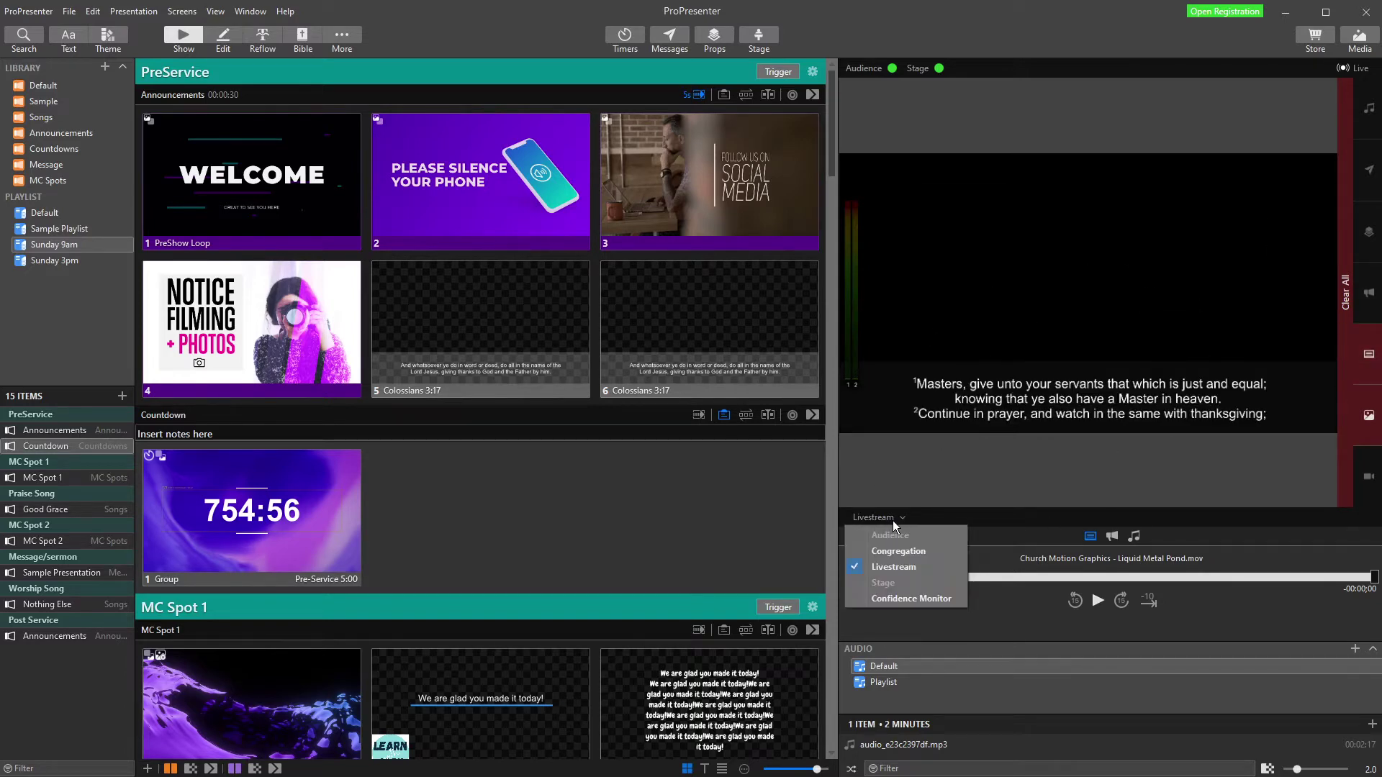
left_click(887, 599)
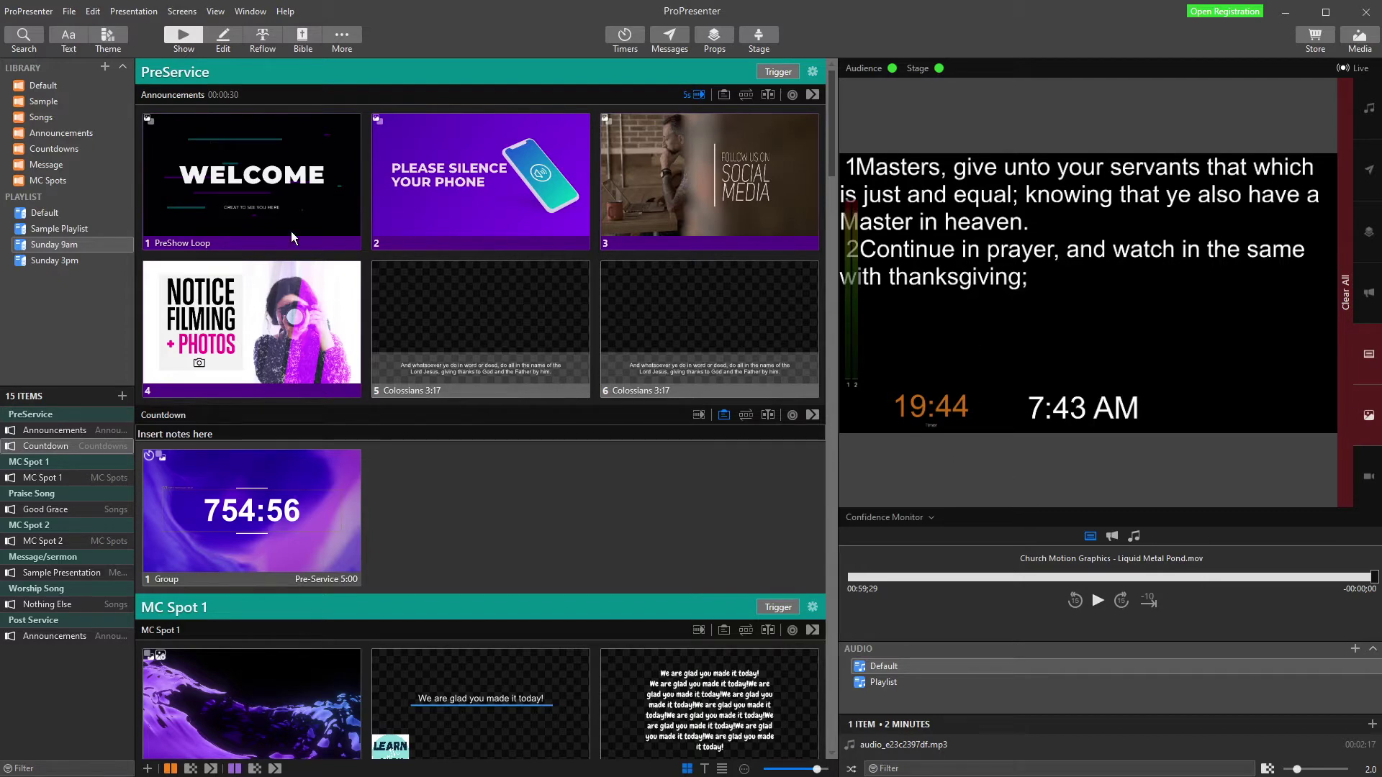
- In Configure Screens, start a new custom-size placeholder output for the Stage screens
left_click(182, 12)
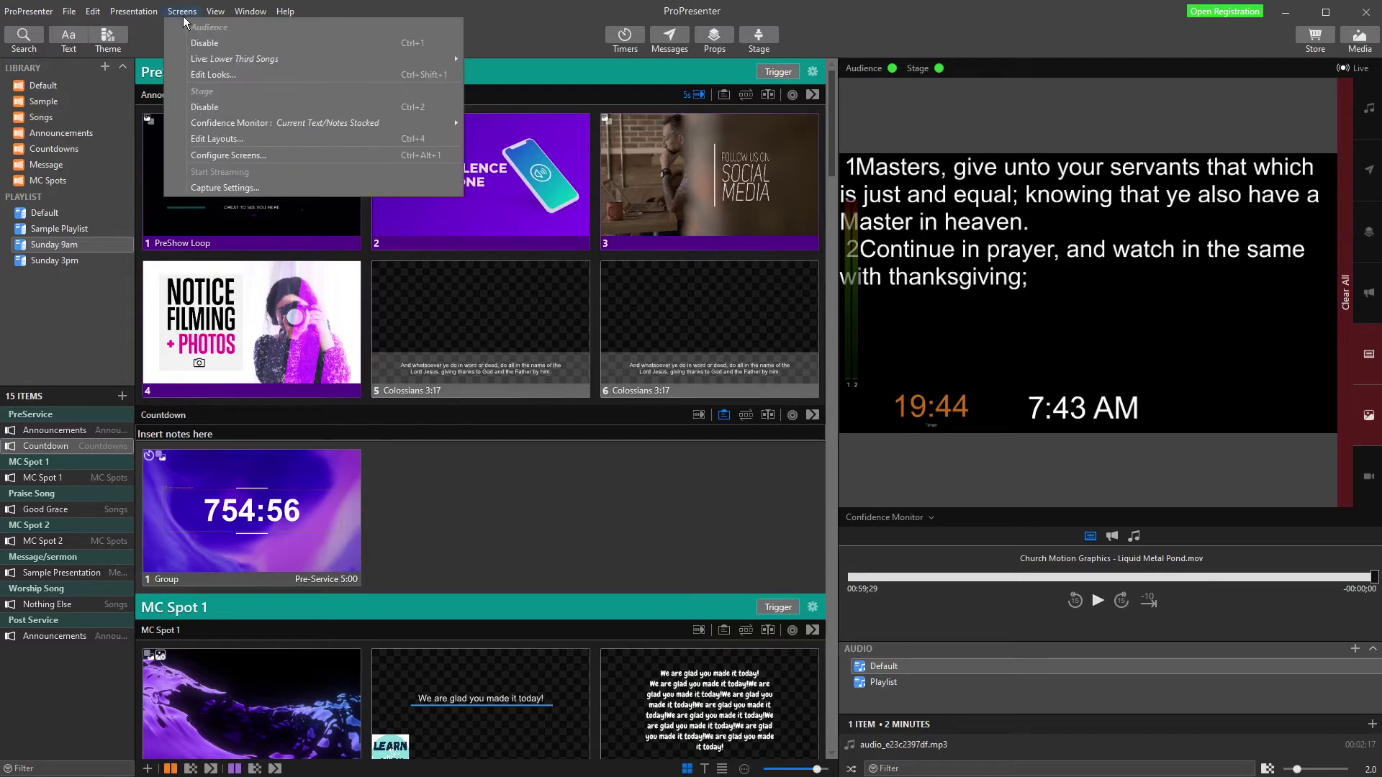
left_click(218, 155)
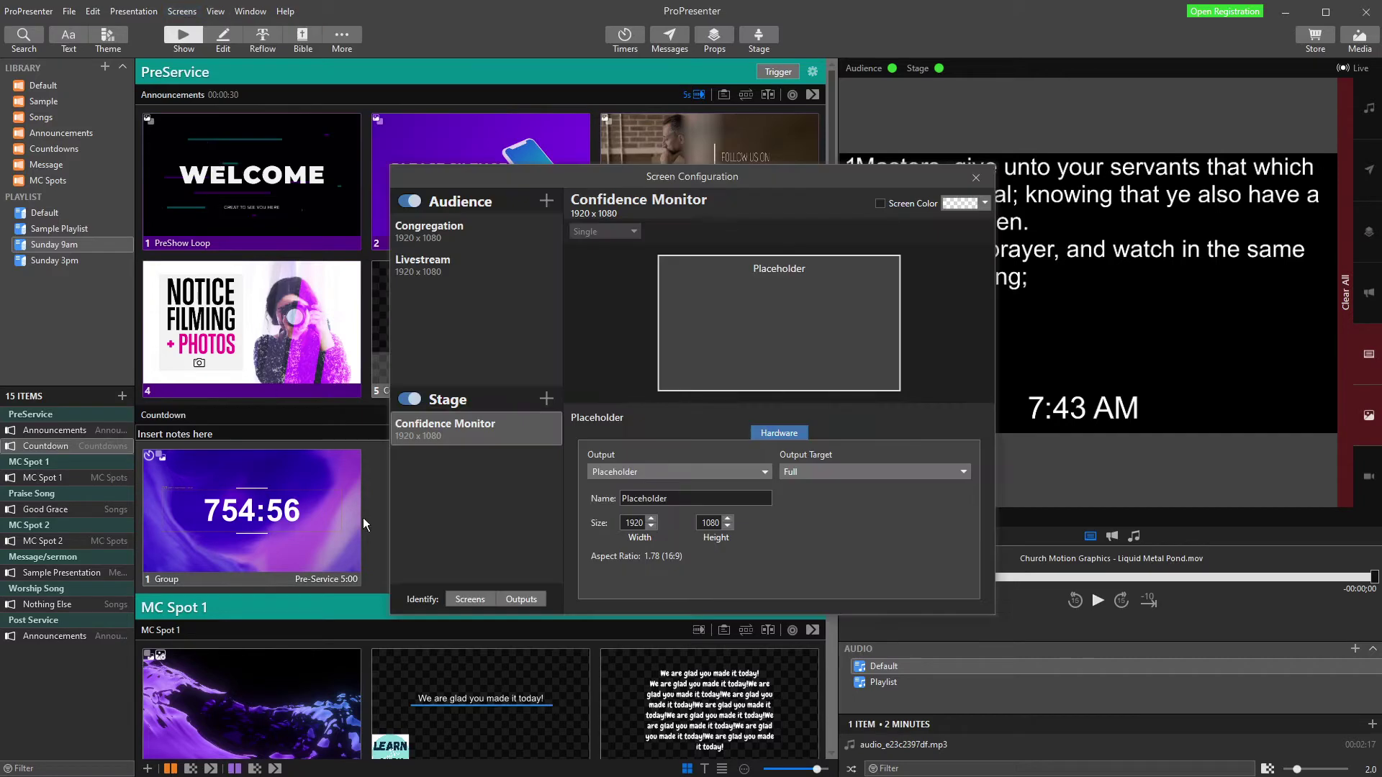
left_click(545, 400)
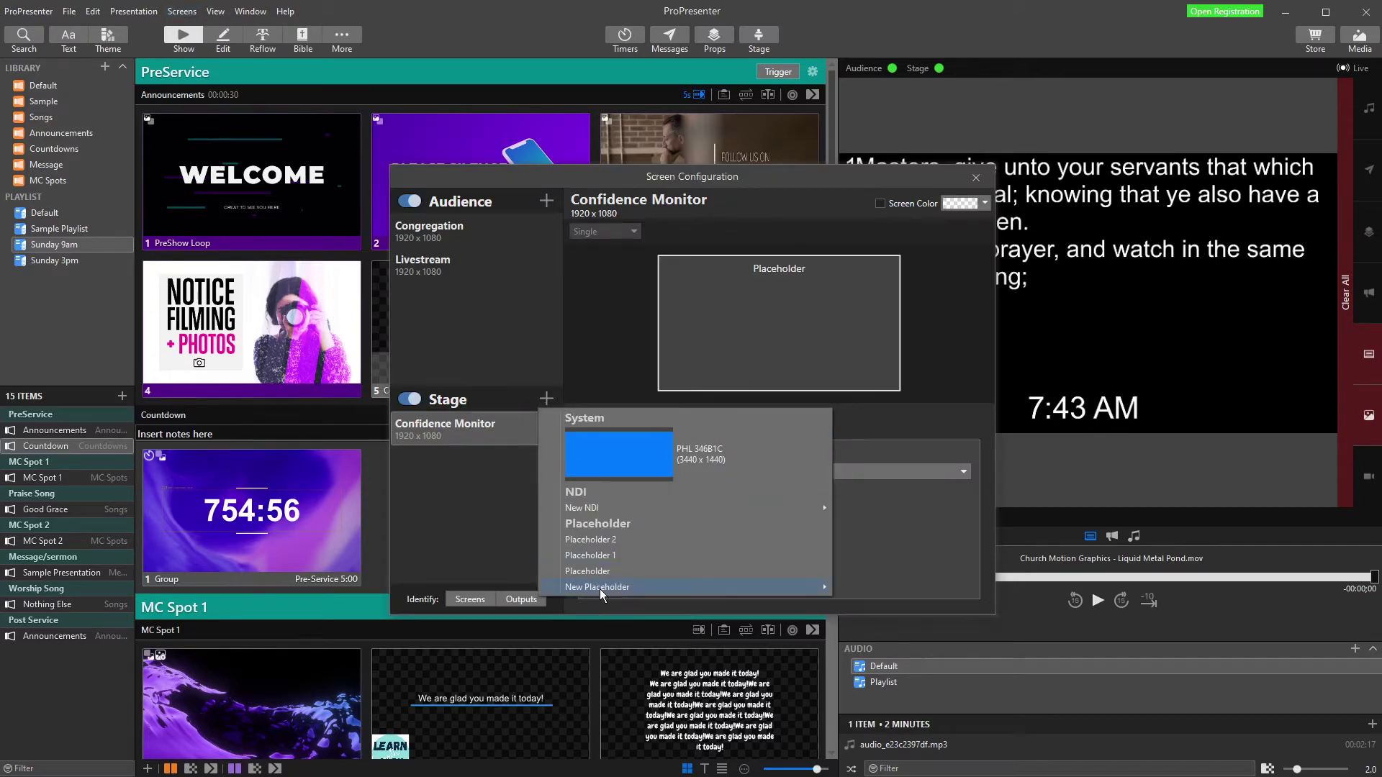
mouse_move(598, 590)
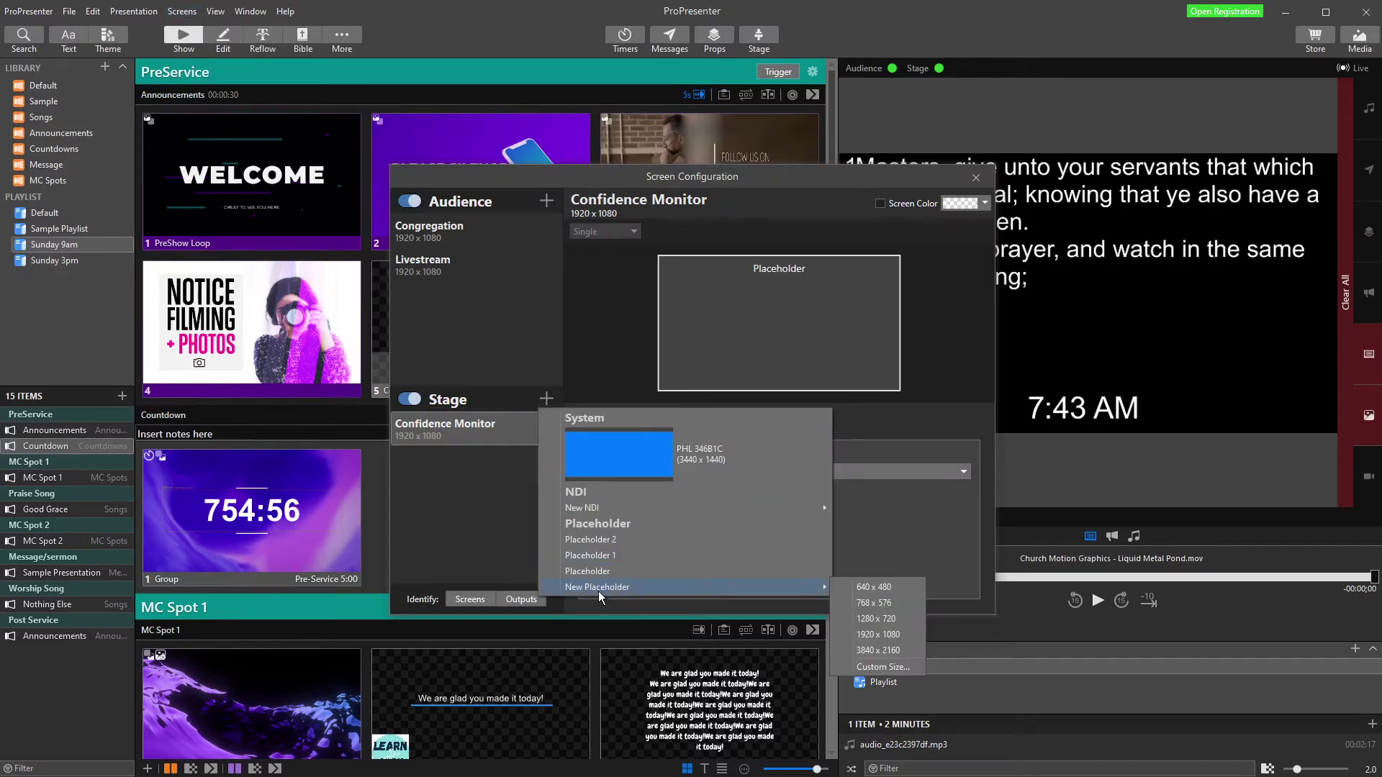
left_click(879, 667)
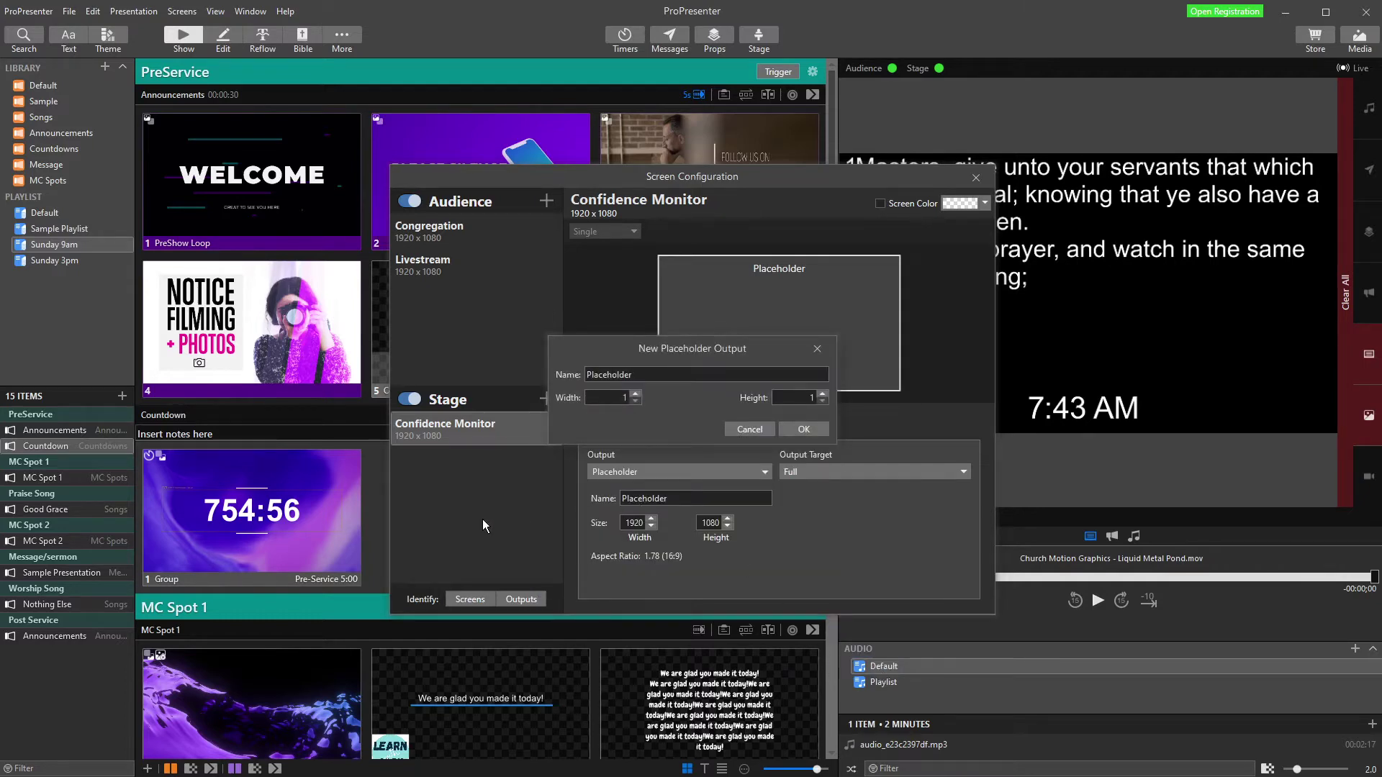
- Launch Calculator, clear the mistaken entry, and compute 1080 × 3 = 3,240
key("XF86Calculator")
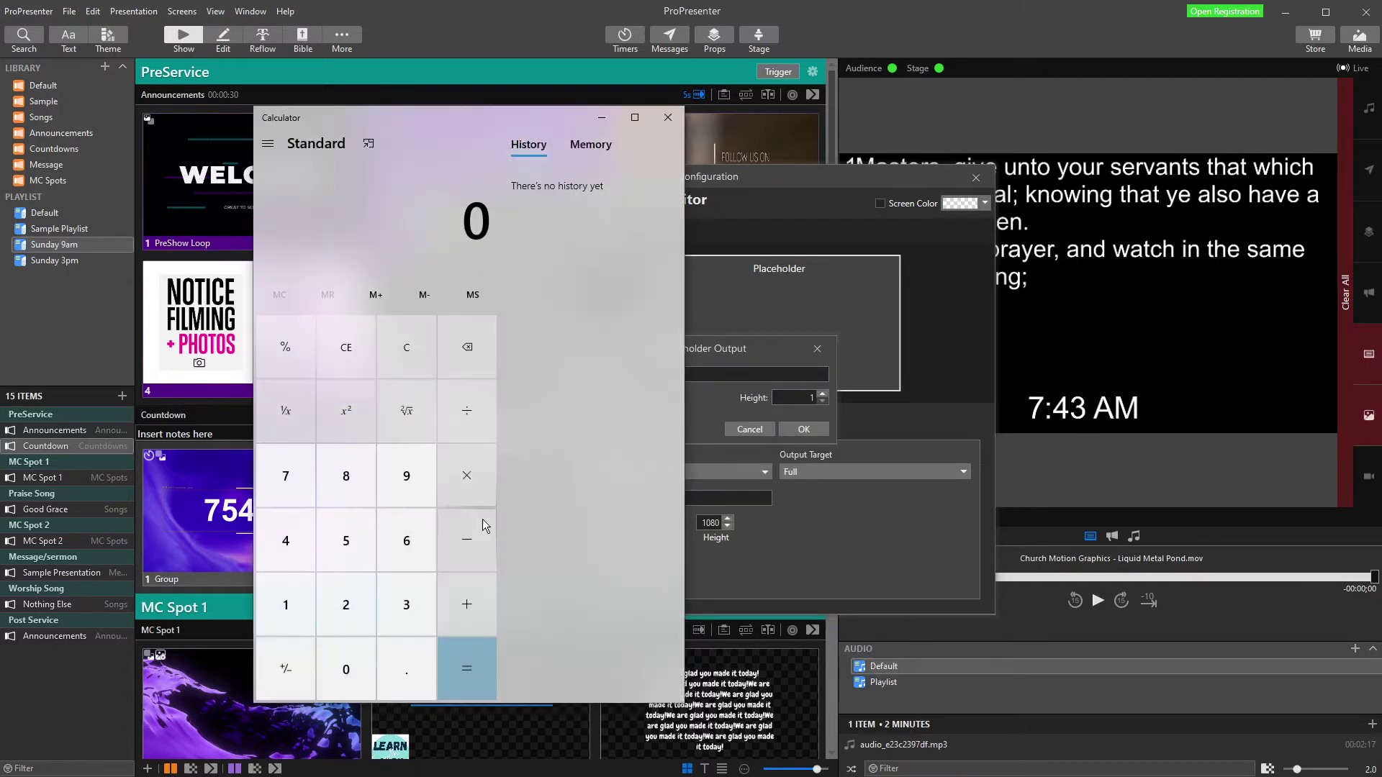
left_click_drag(424, 128, 264, 115)
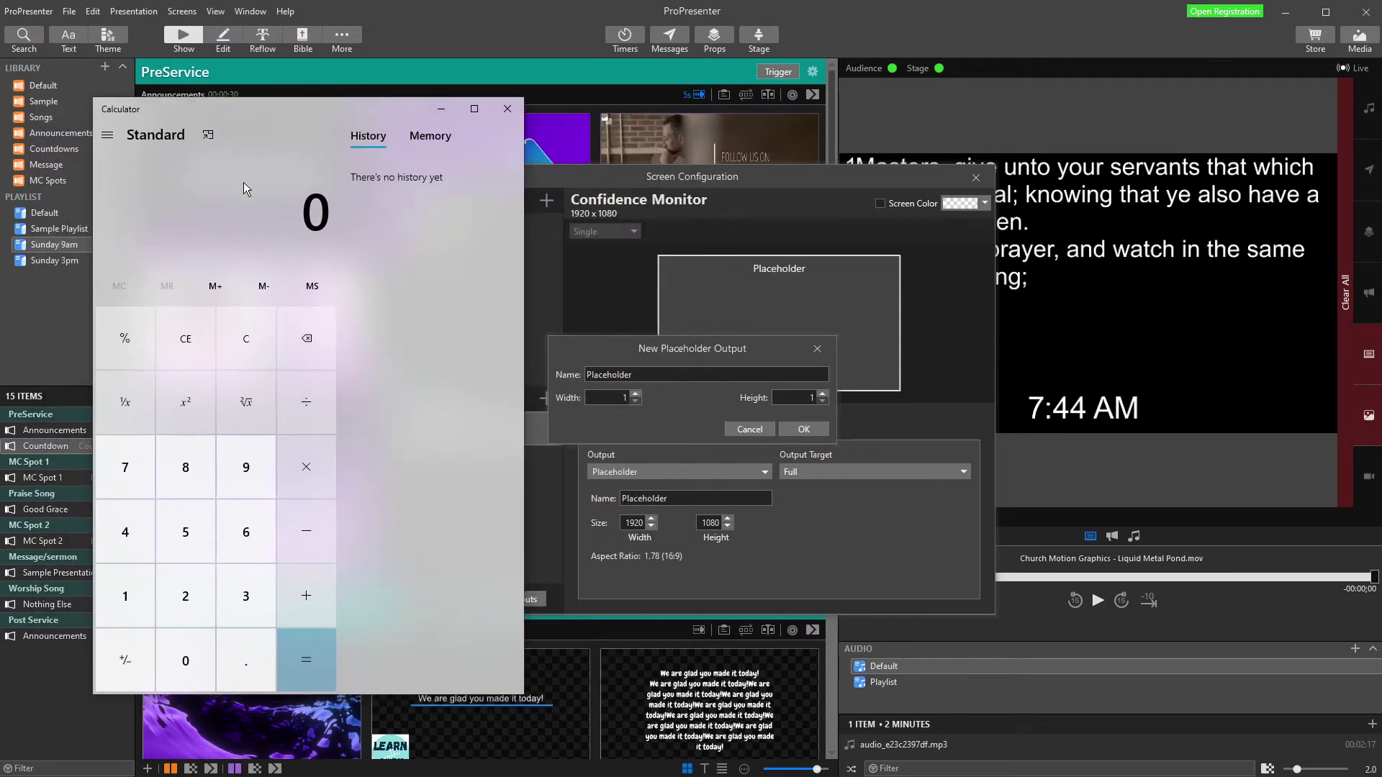
type("19,20")
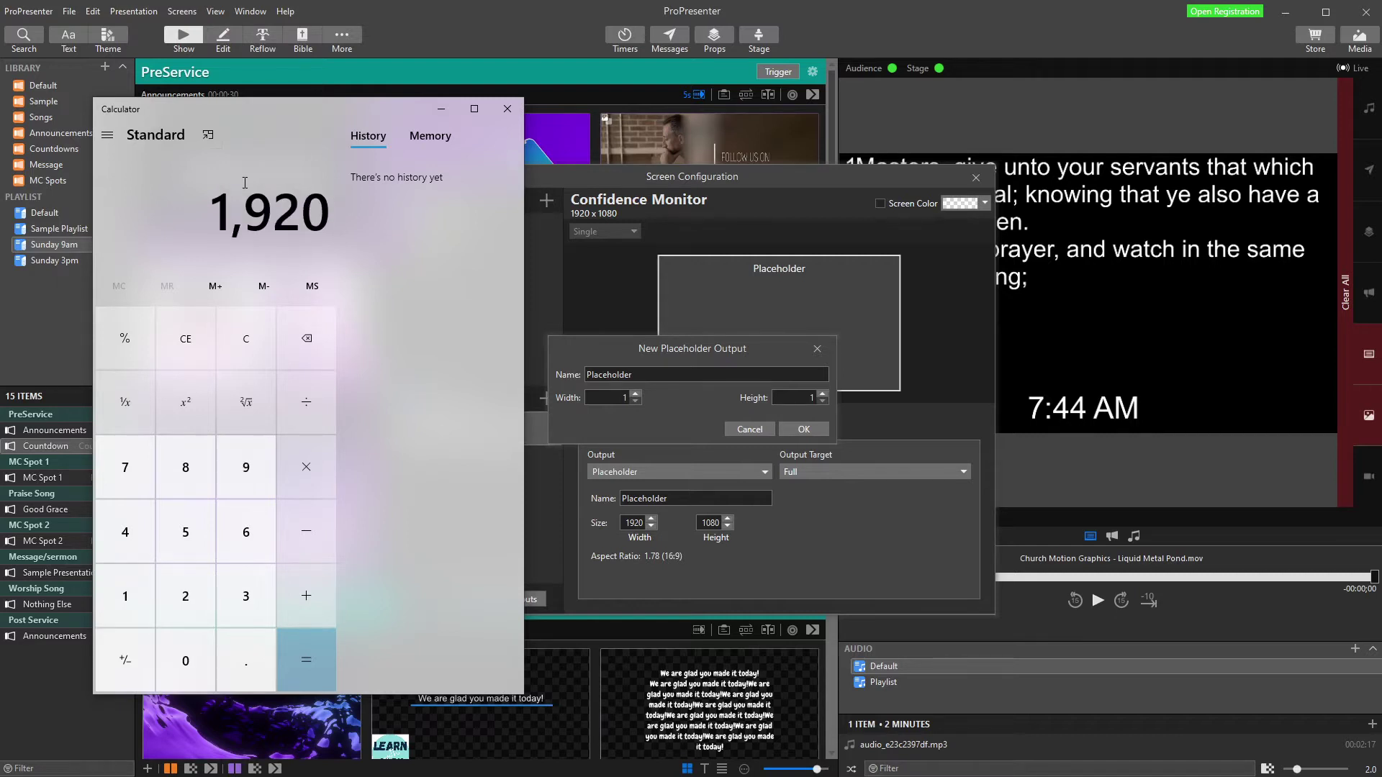
type("1,080")
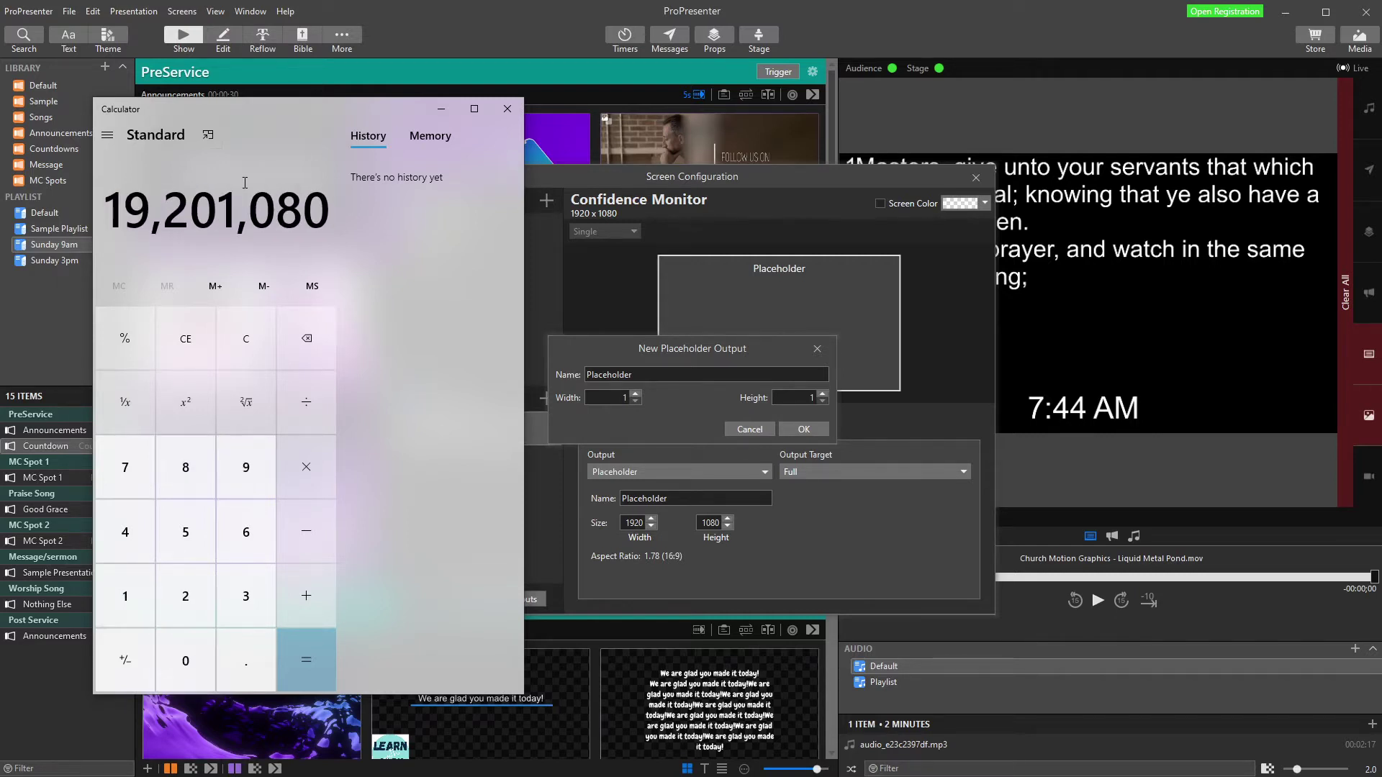
key("Escape")
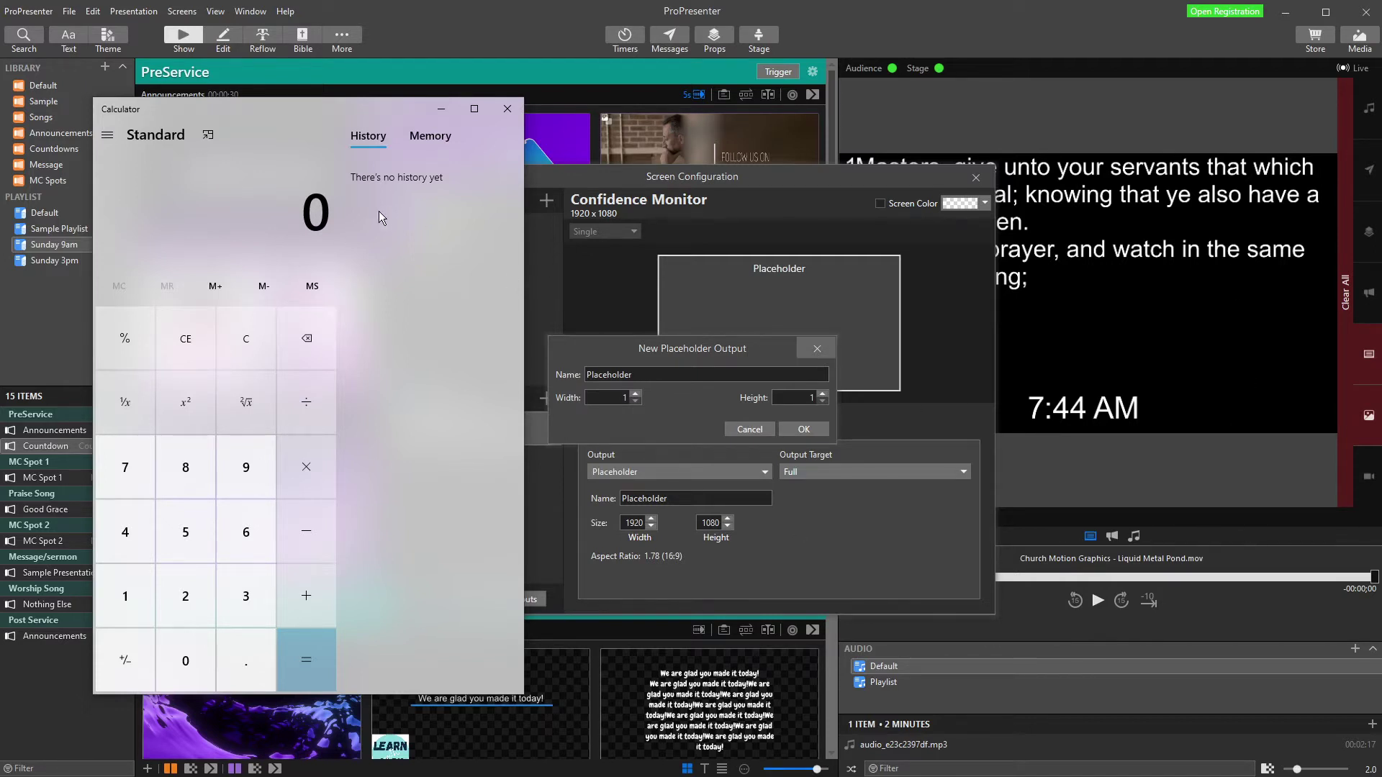
type("1080*")
type("3")
key("Return")
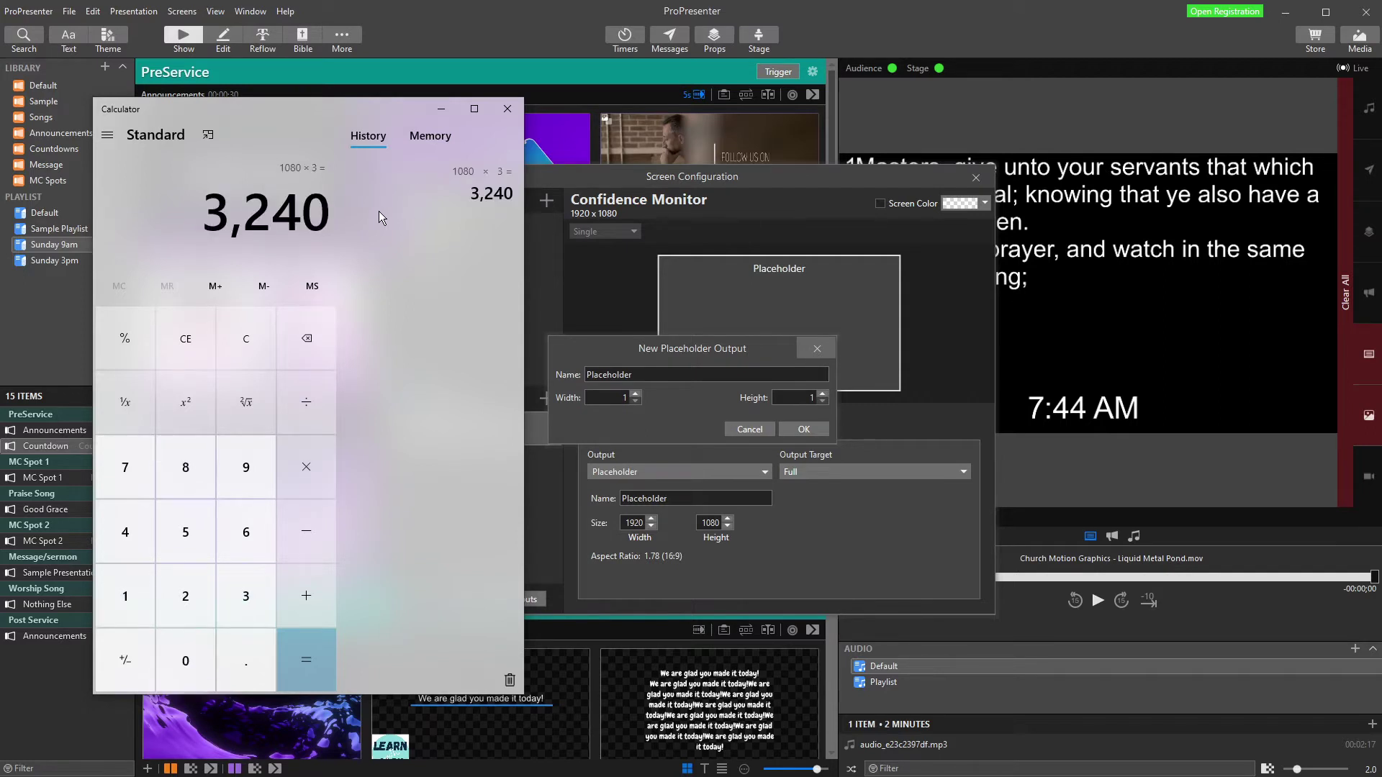
- Create the 1920 × 3300 placeholder output and select its name, Placeholder 3
left_click(442, 108)
left_click_drag(696, 352, 659, 287)
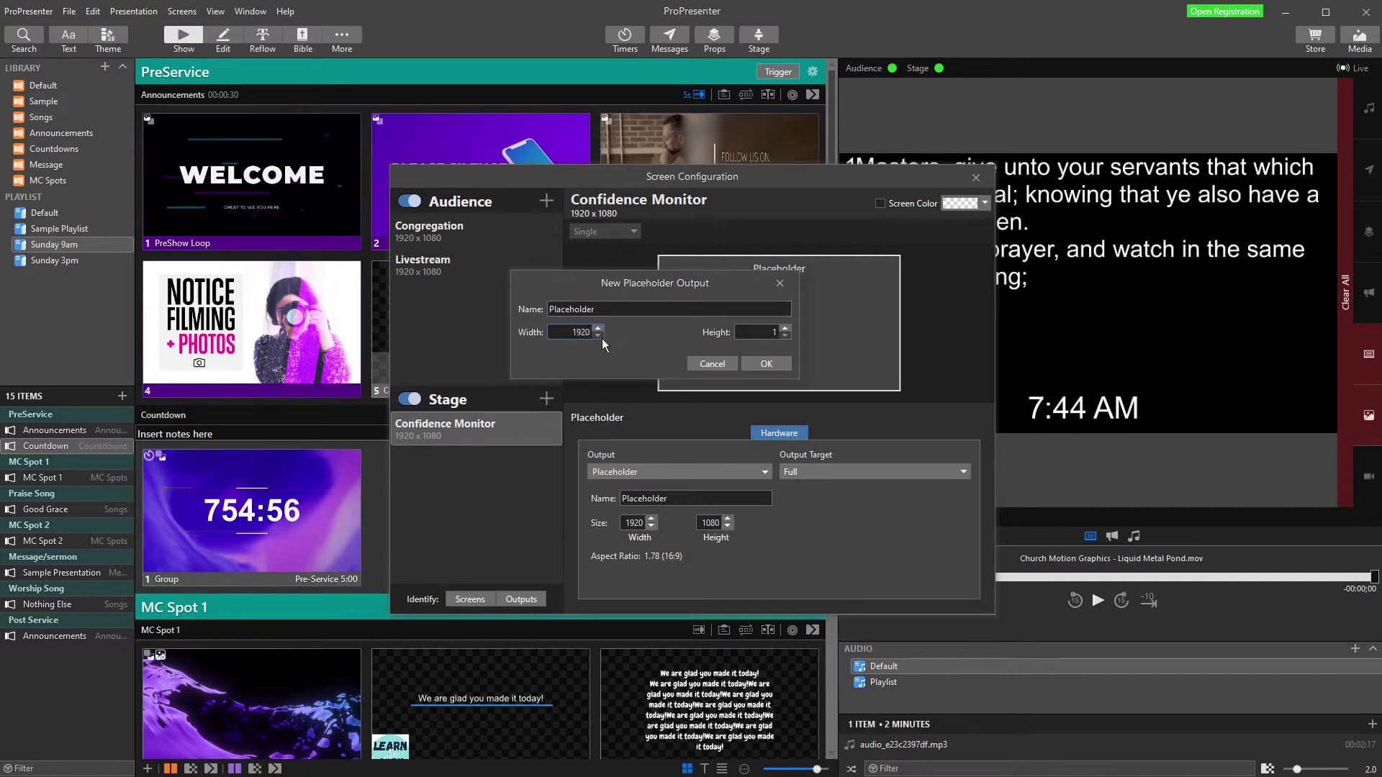
key("Tab")
left_click(780, 364)
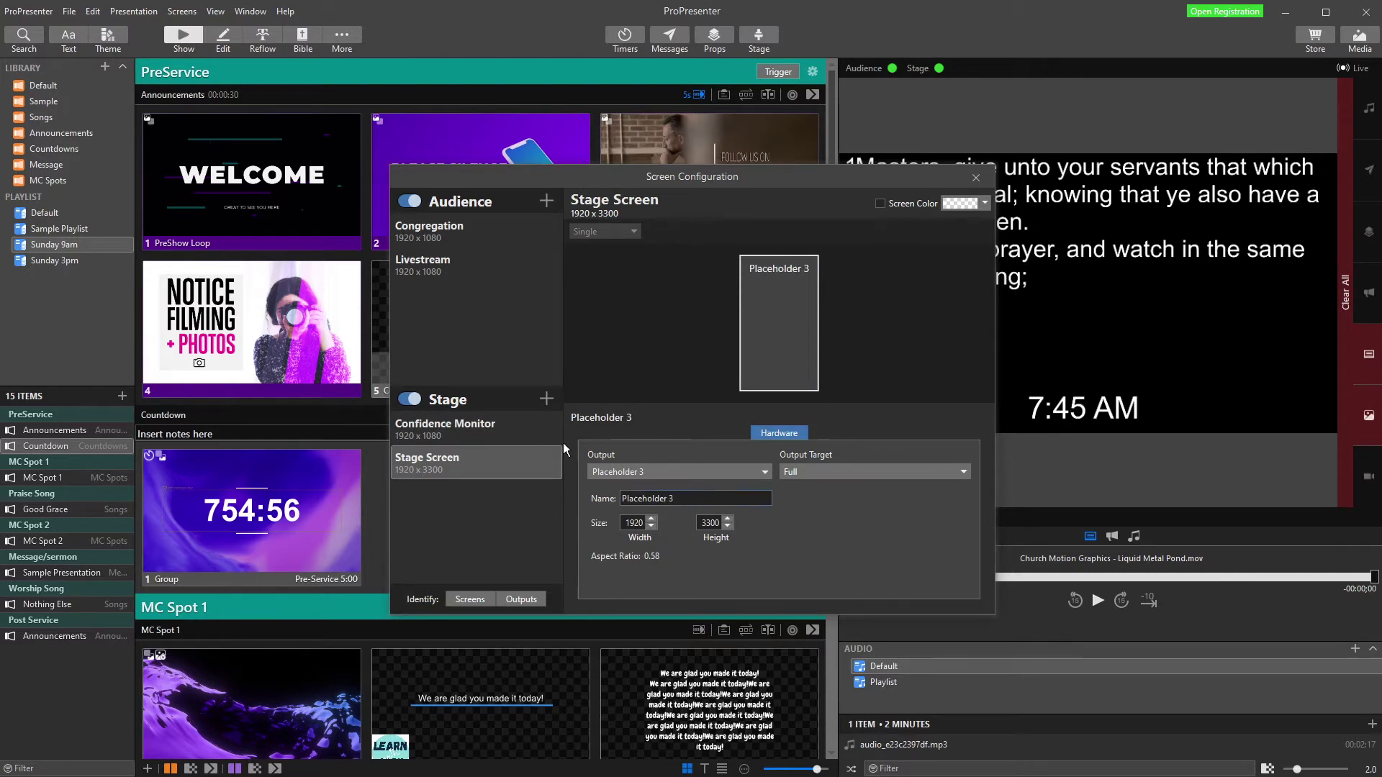
left_click_drag(672, 498, 603, 502)
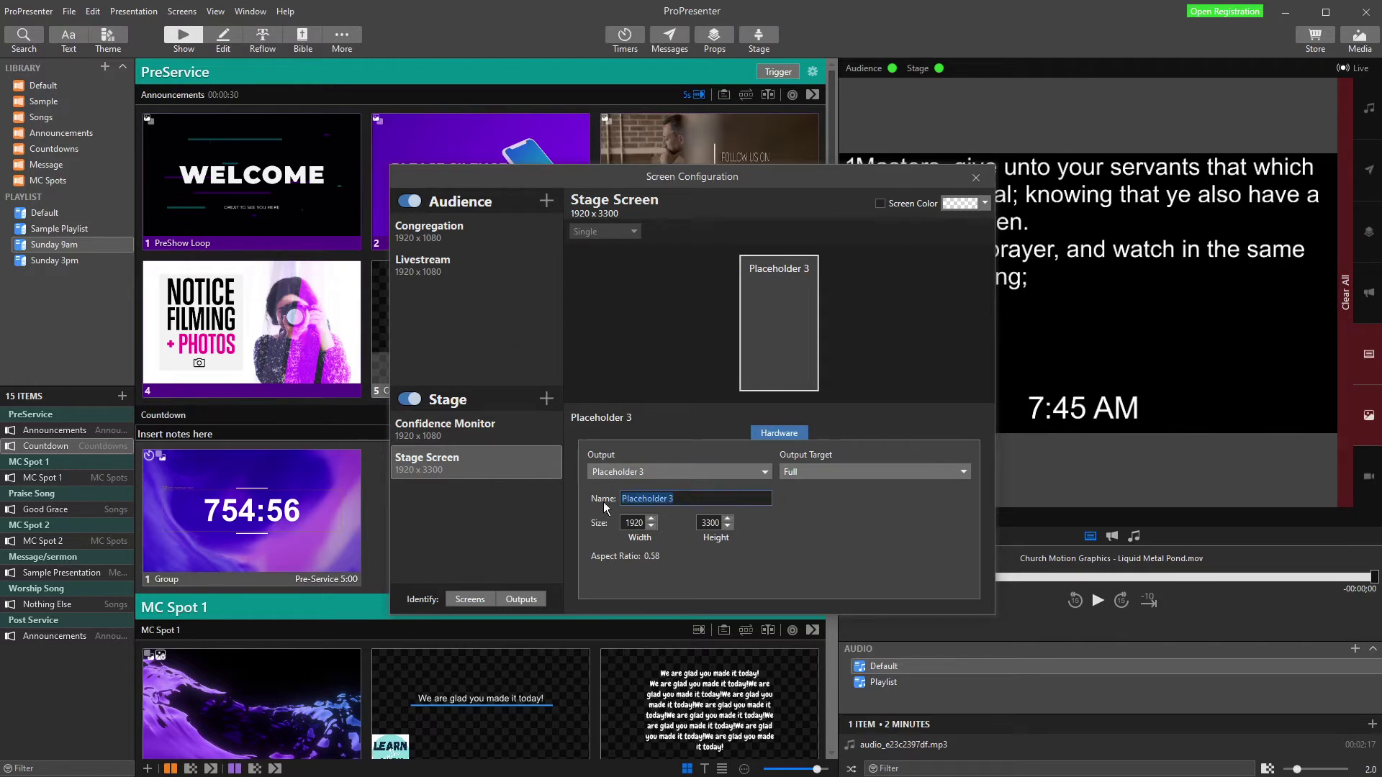
- Close Screen Configuration, then add a 1920 × 1080 Blank Layout in the Stage Editor
left_click(980, 180)
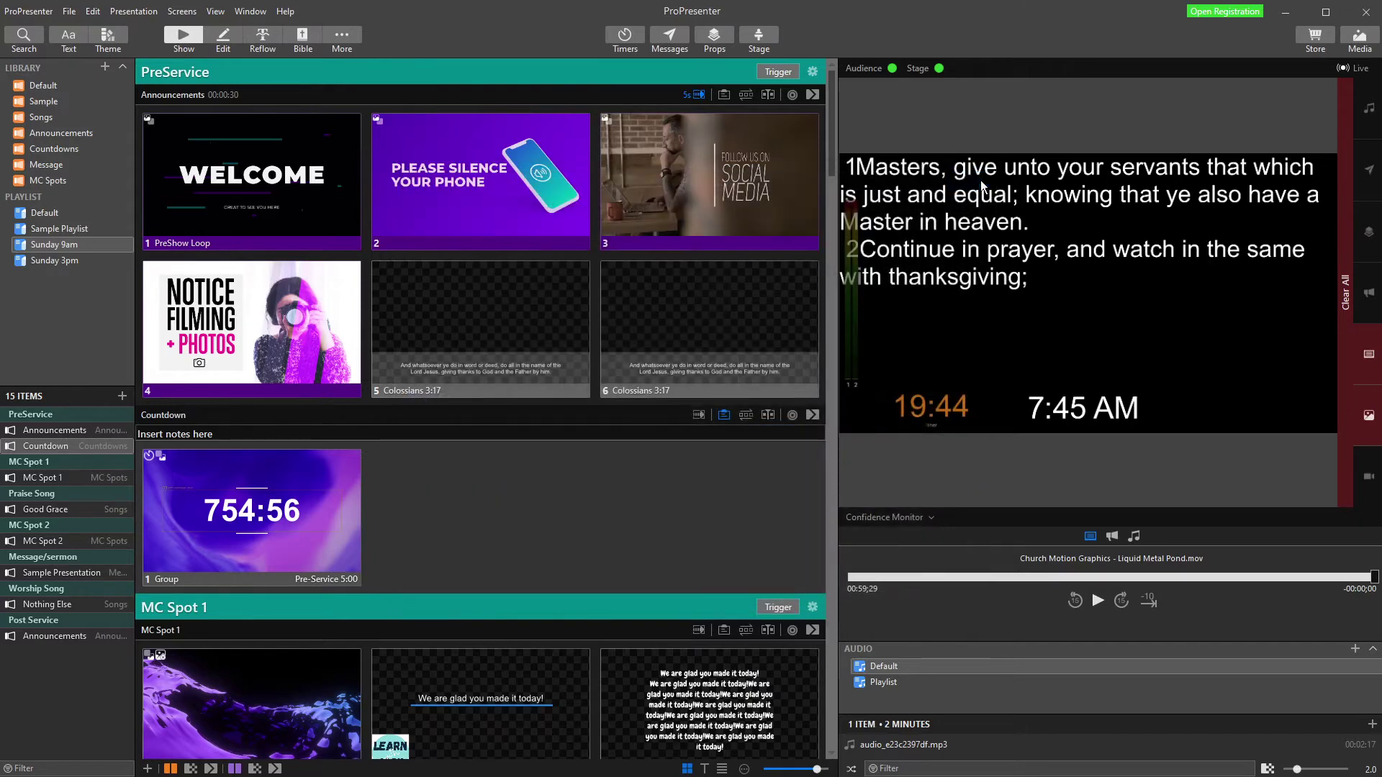
left_click(341, 34)
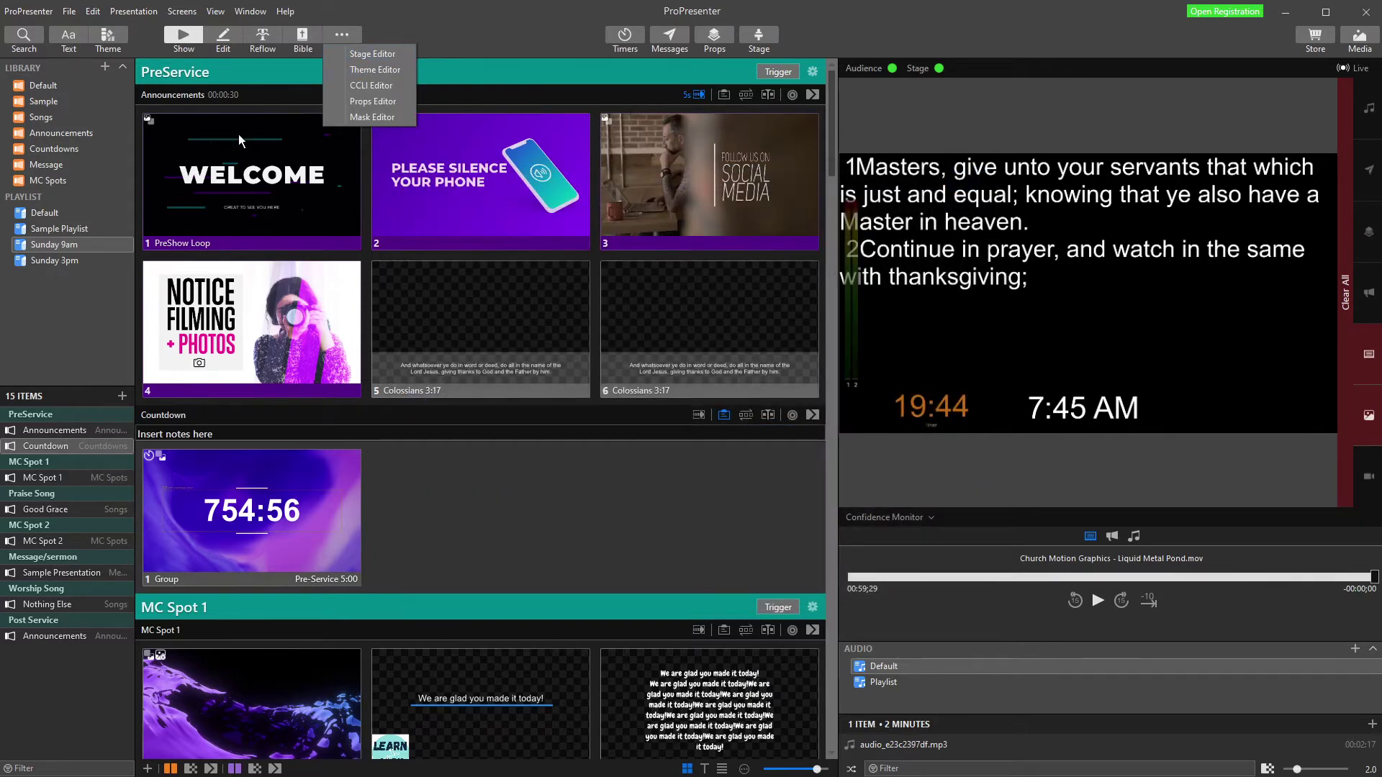
left_click(352, 56)
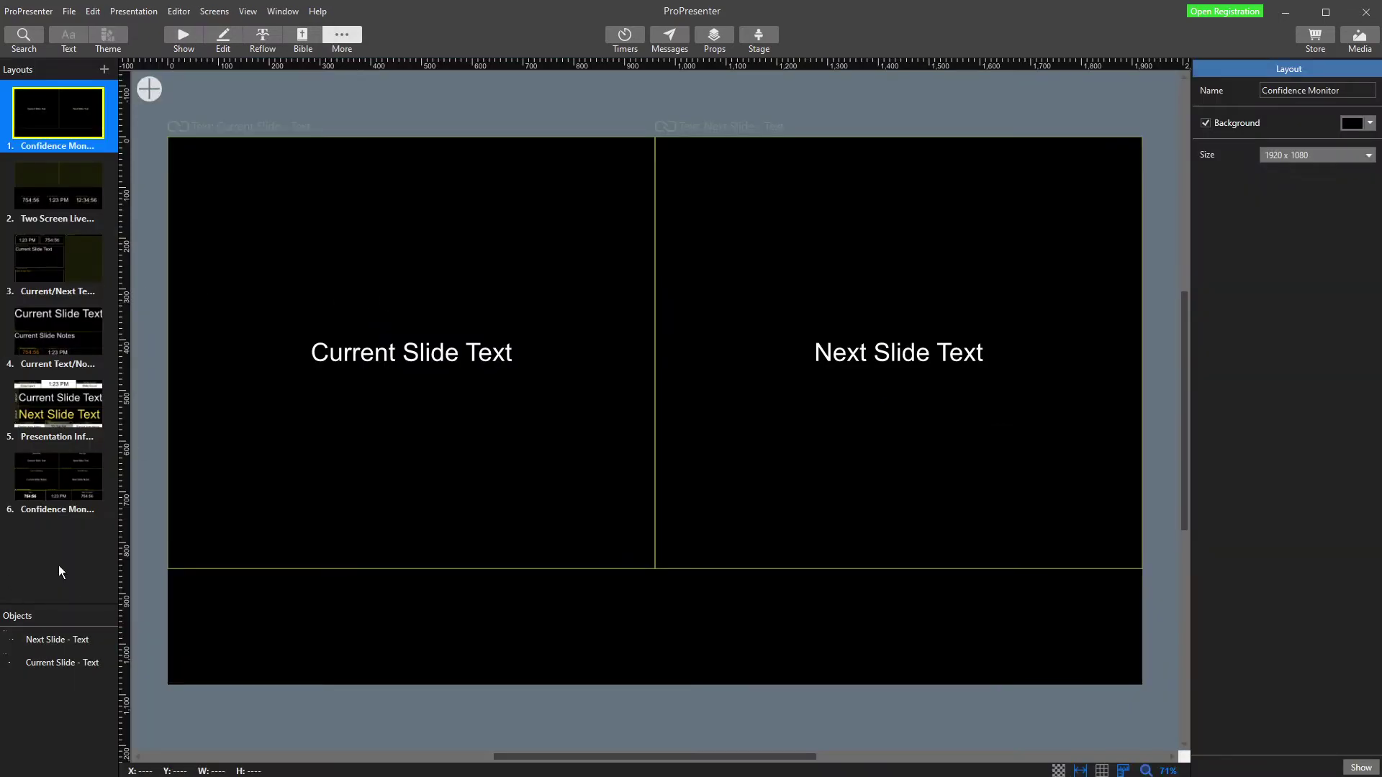
left_click(104, 69)
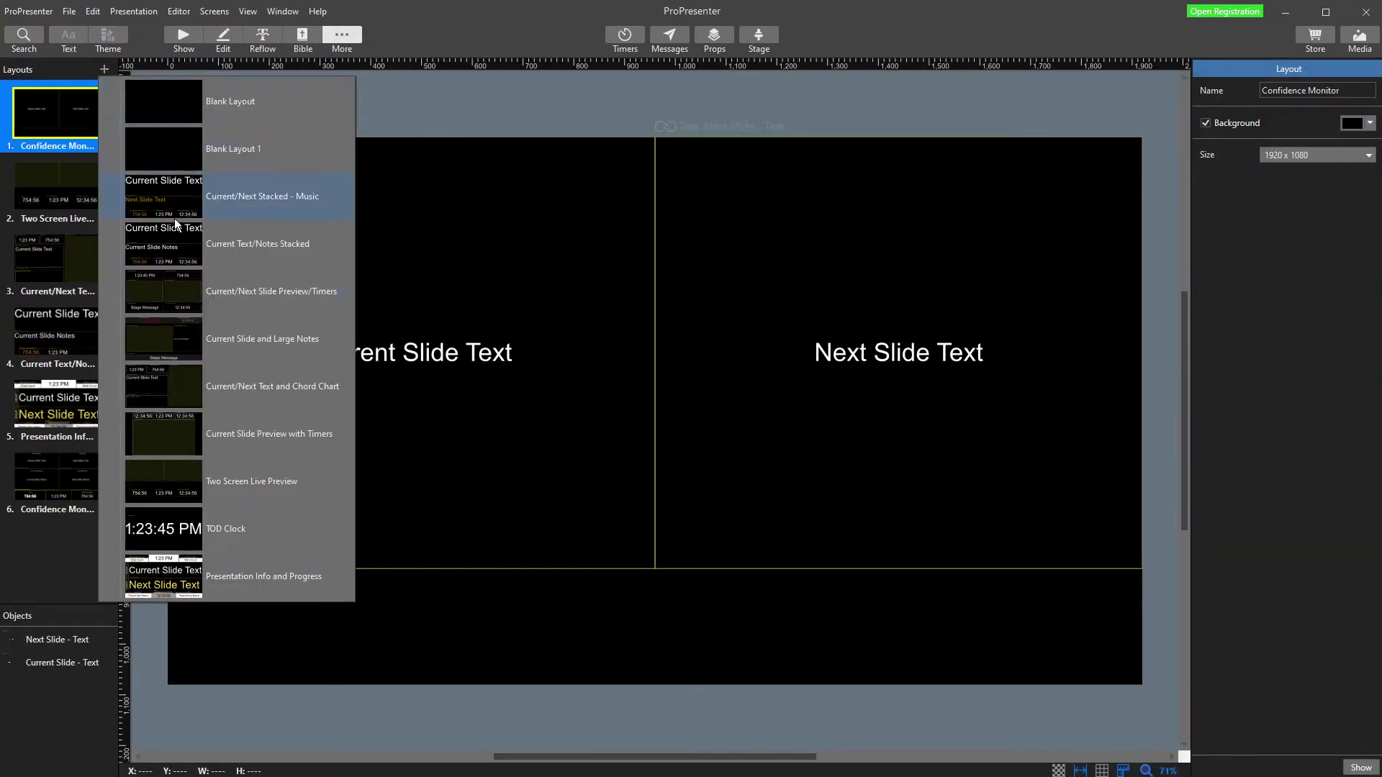
left_click(213, 101)
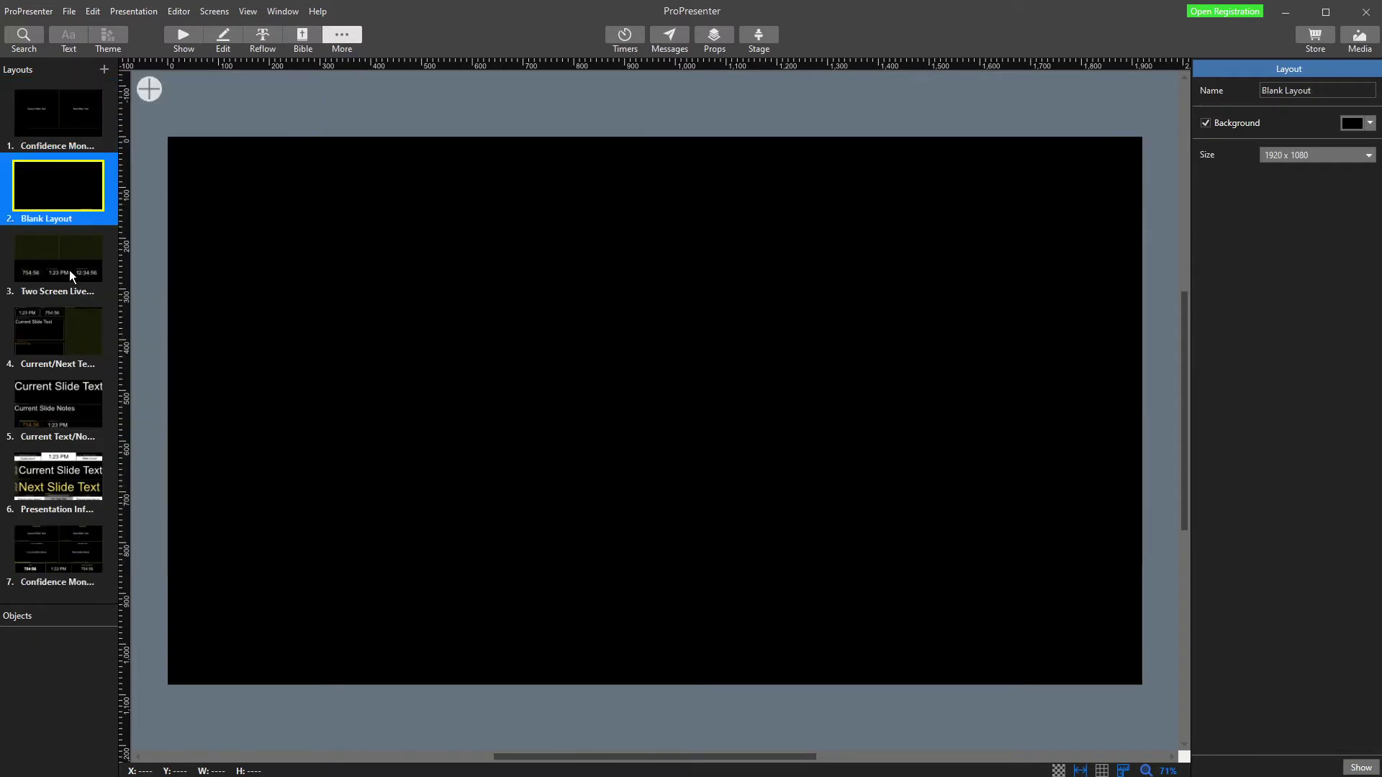
- Resize the Blank Layout to the Stage Screen's 1920 × 3300
left_click(1360, 155)
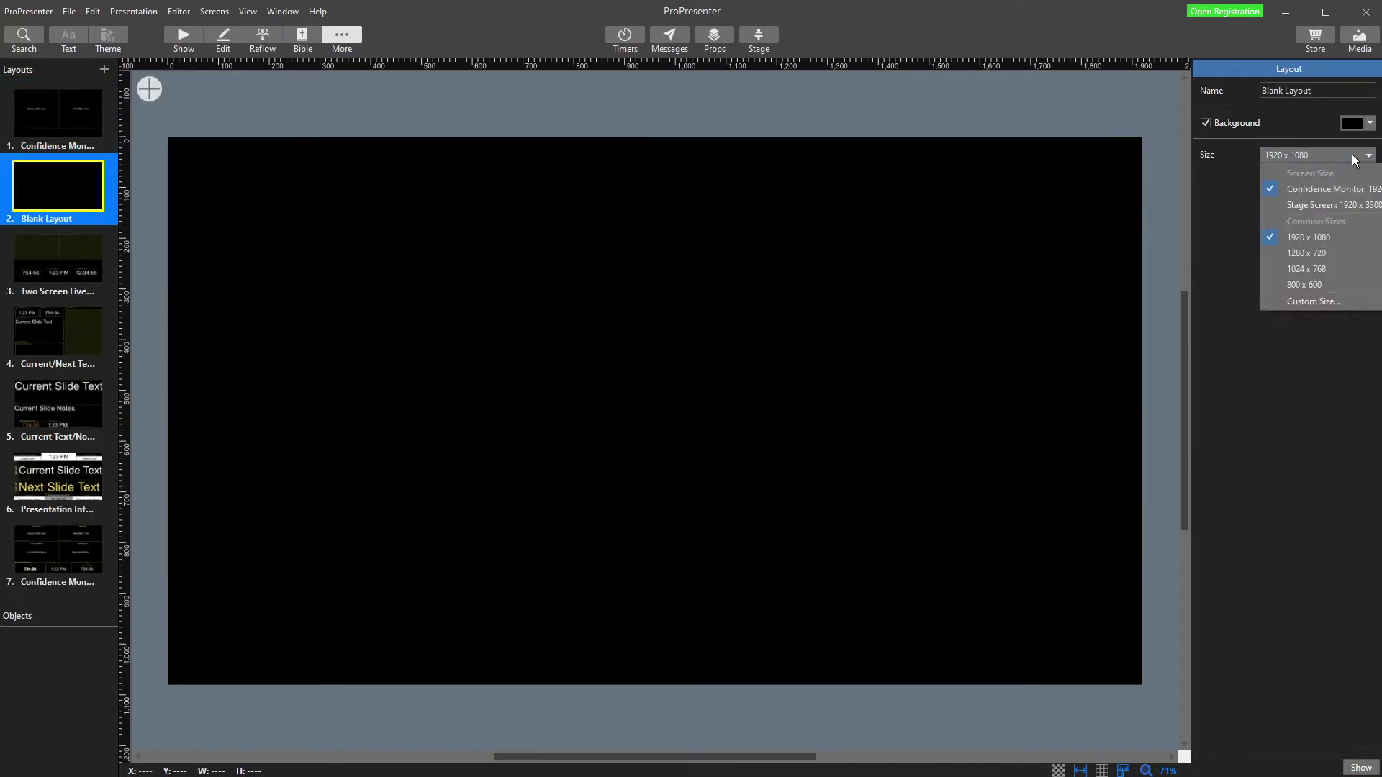
left_click(1341, 206)
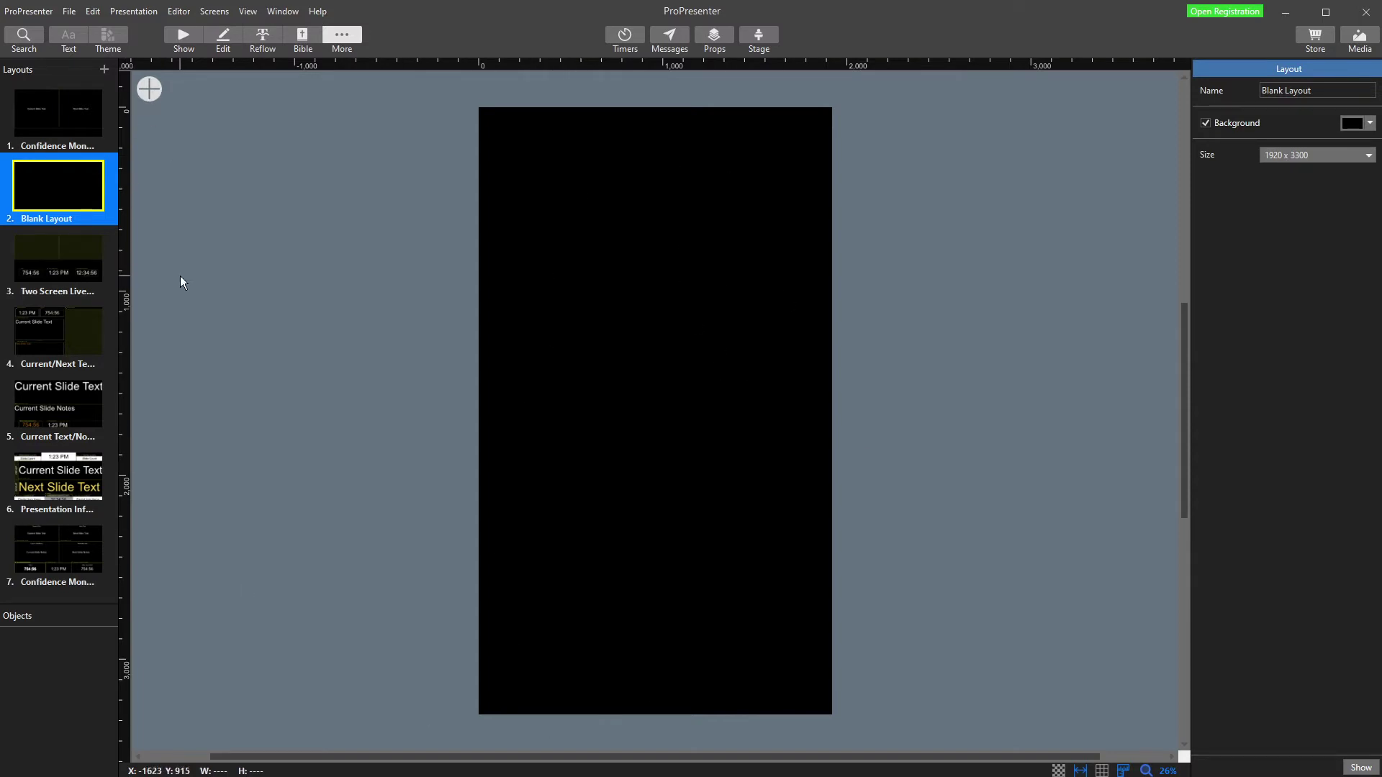
- Add a Congregation screen preview at the top-left and stretch it to 1920 × 1023
left_click(151, 91)
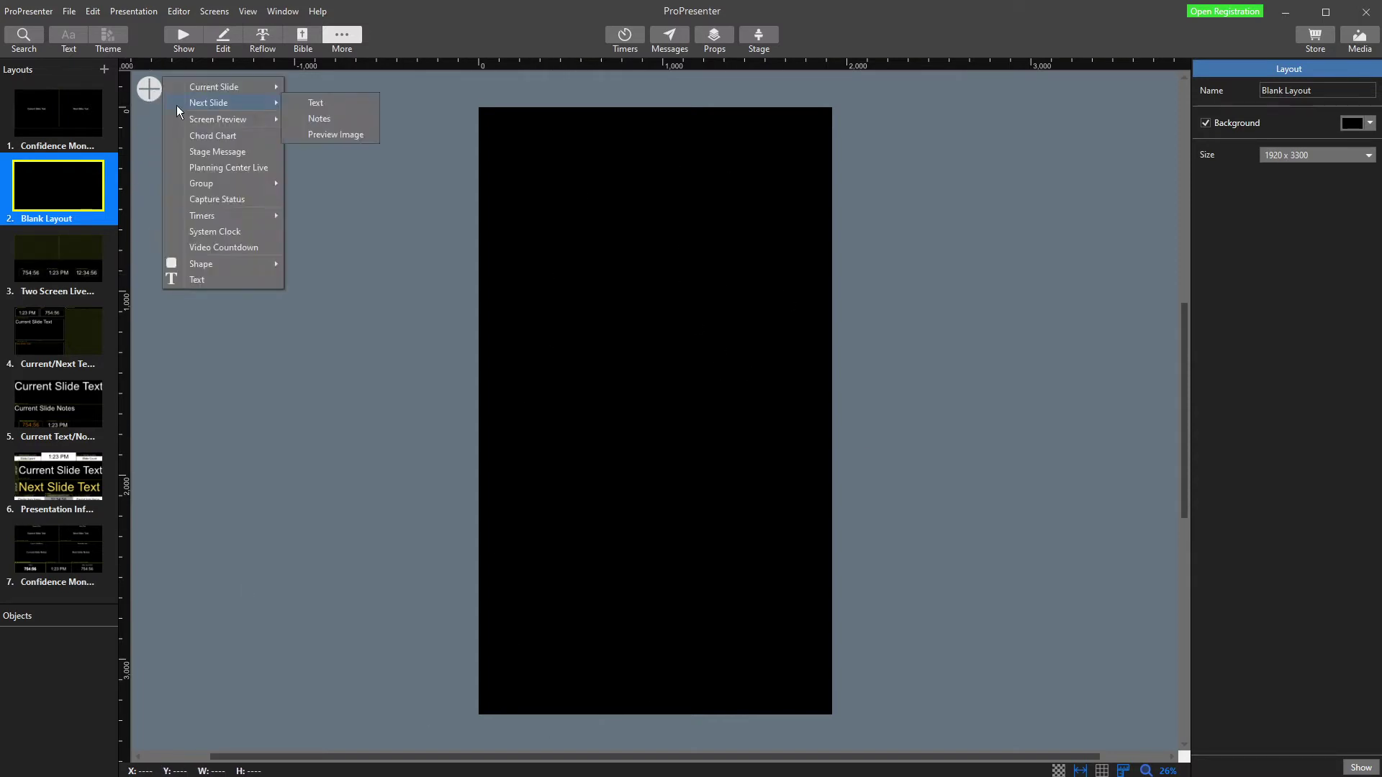
mouse_move(183, 113)
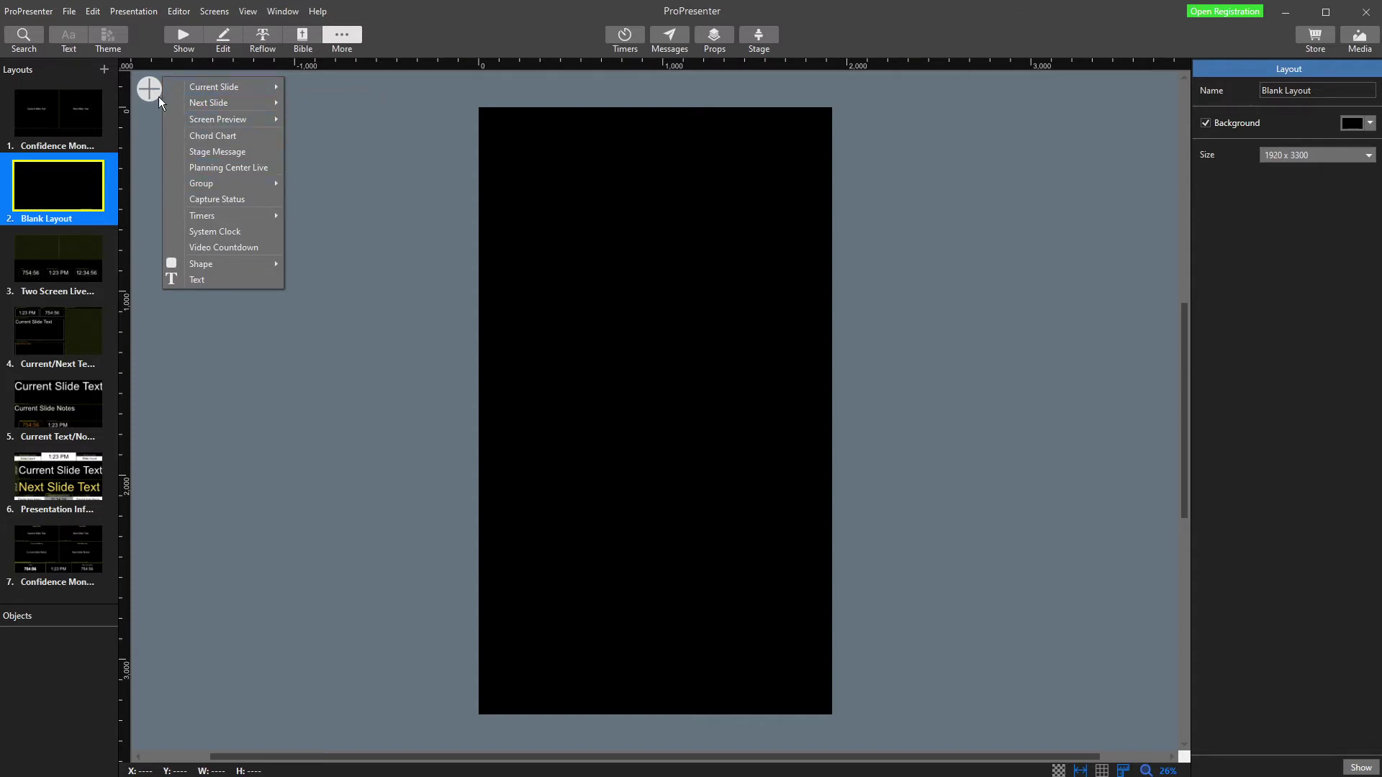
mouse_move(211, 91)
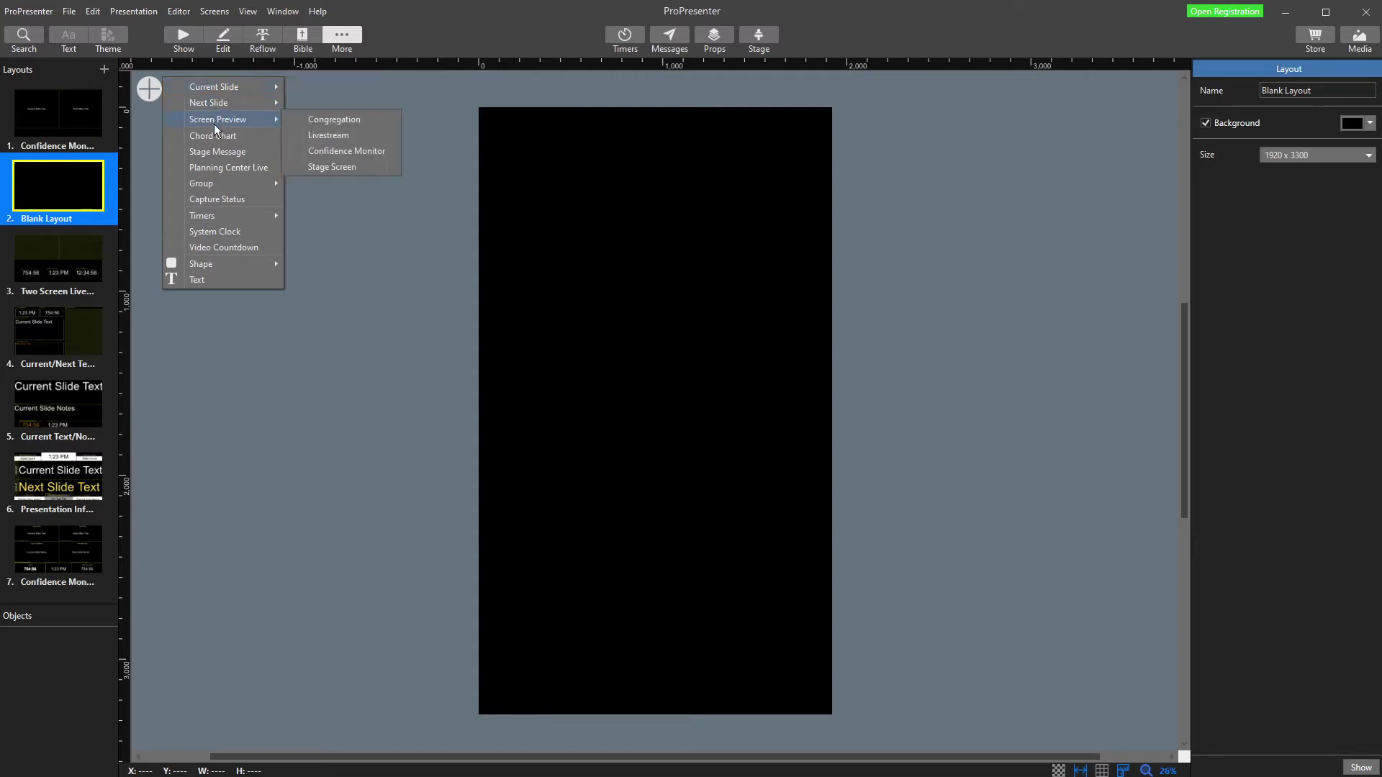
left_click(329, 121)
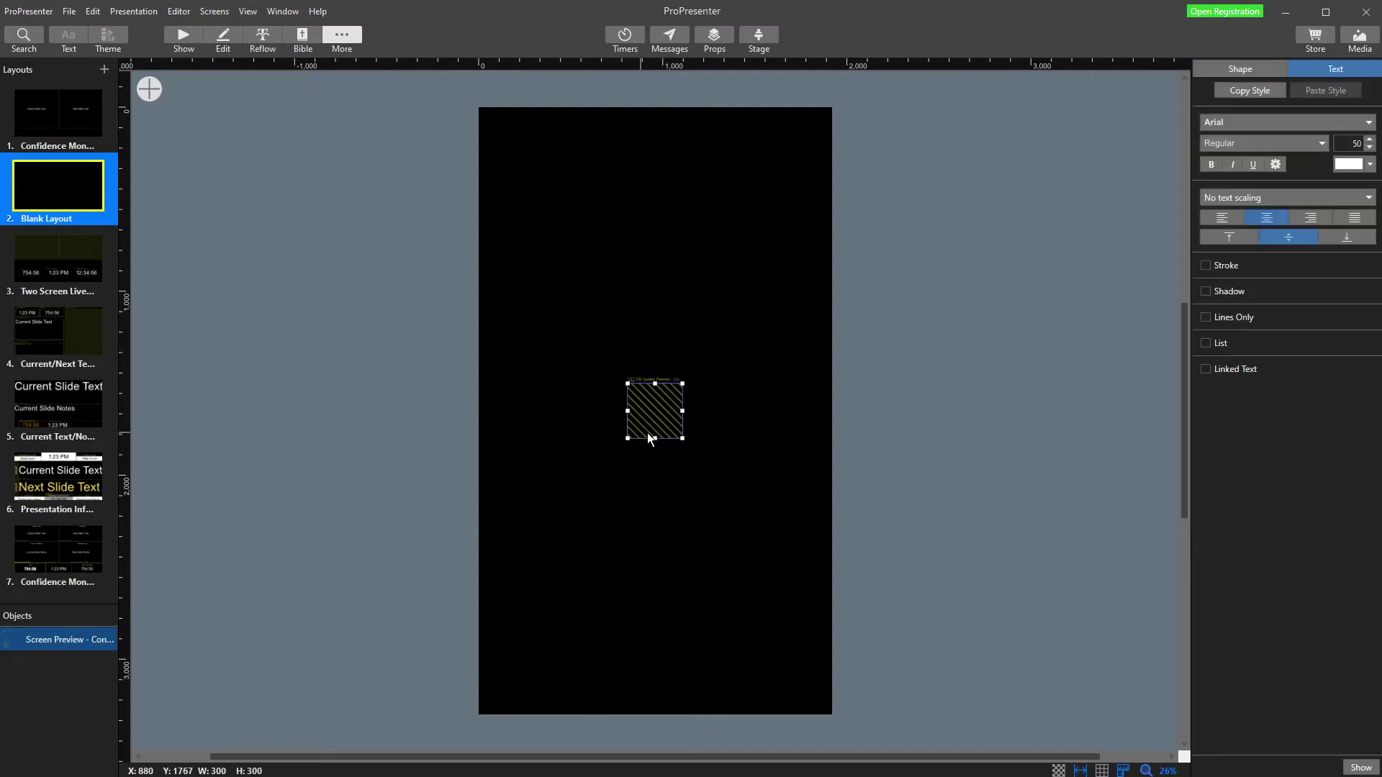
left_click_drag(650, 437, 832, 296)
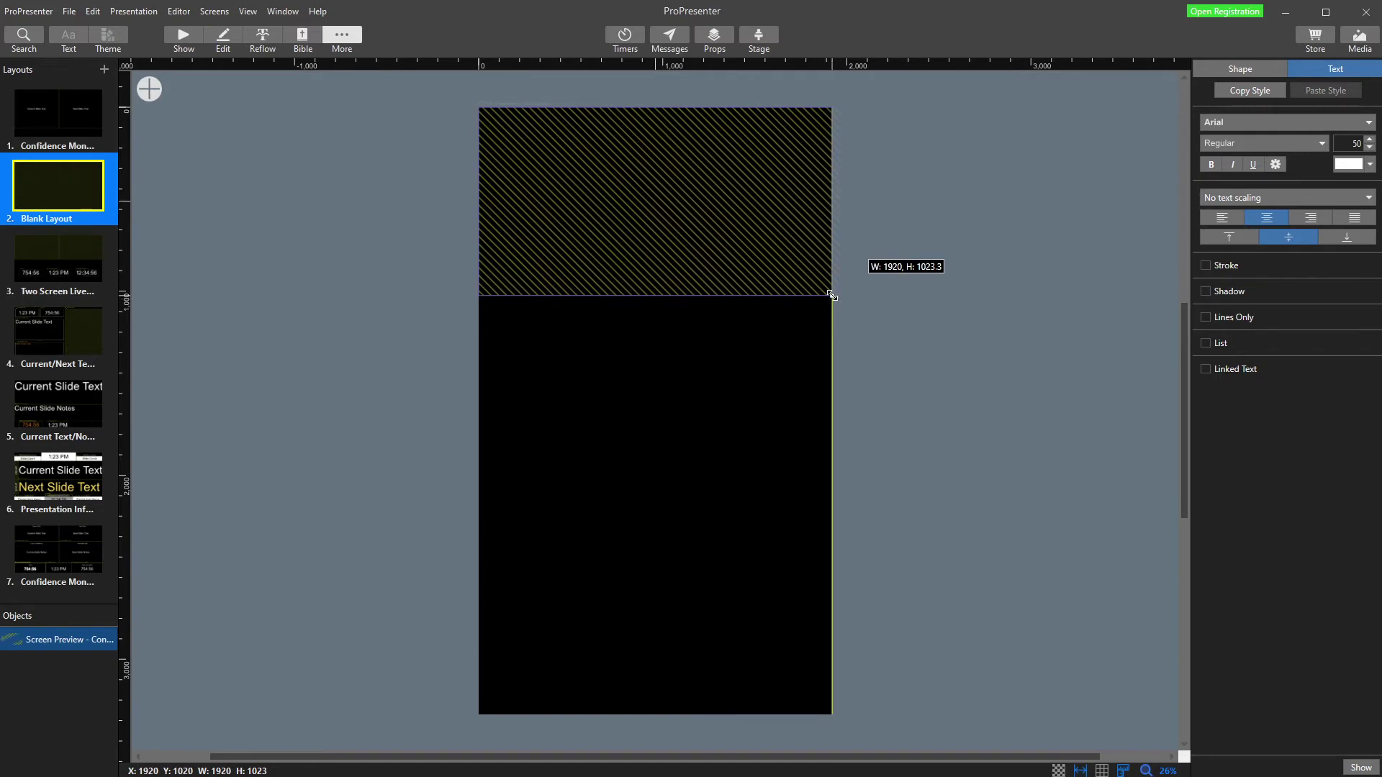
left_click_drag(831, 295, 832, 295)
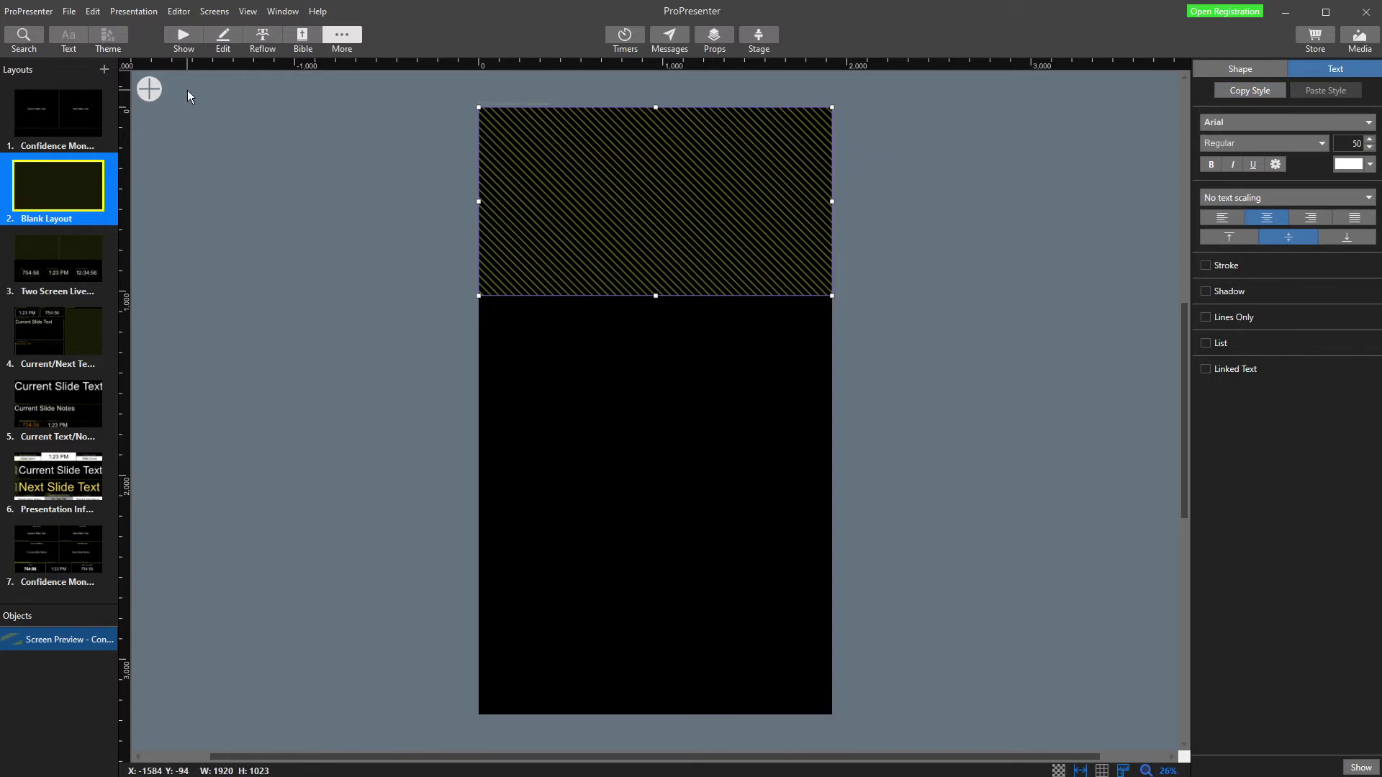
- Add a Livestream screen preview sized 1920 × 1080
left_click(150, 91)
mouse_move(253, 118)
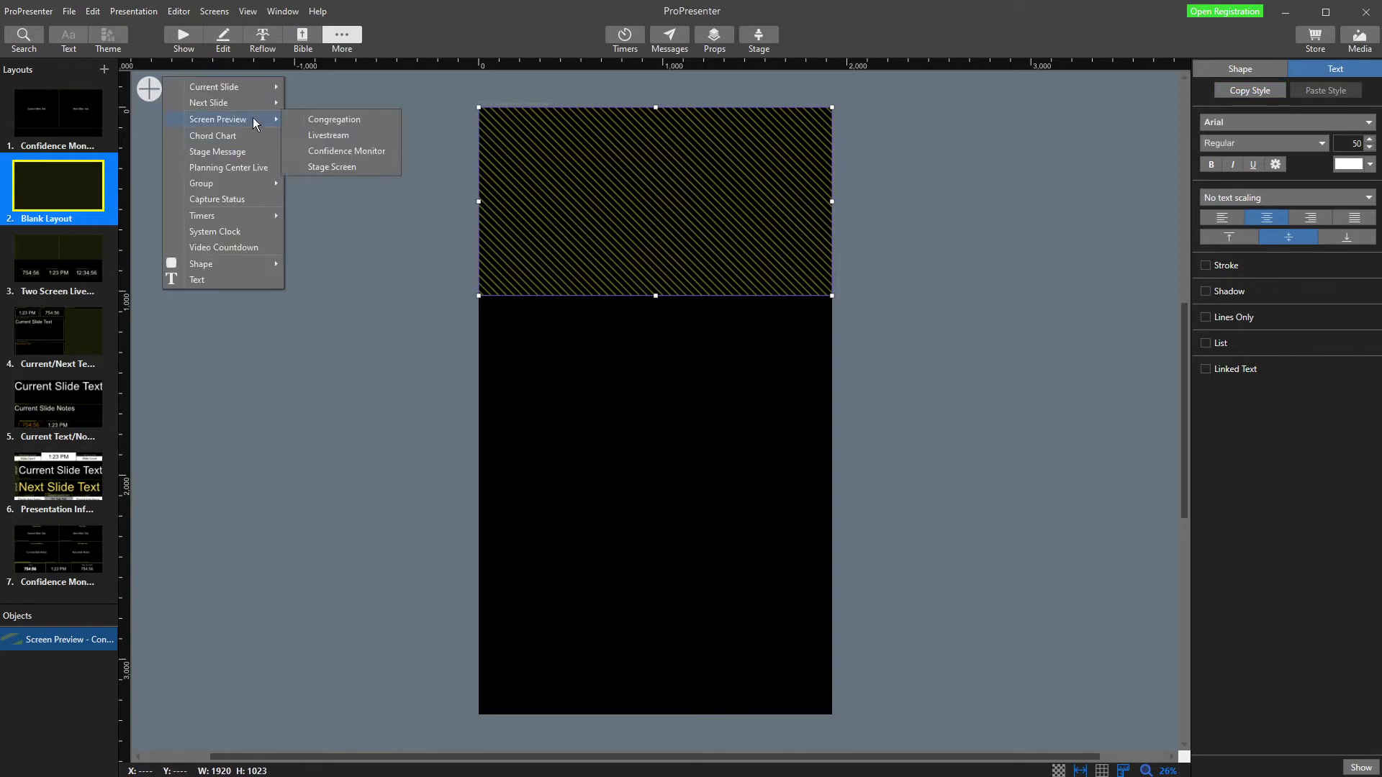
left_click(341, 123)
left_click_drag(632, 403, 599, 375)
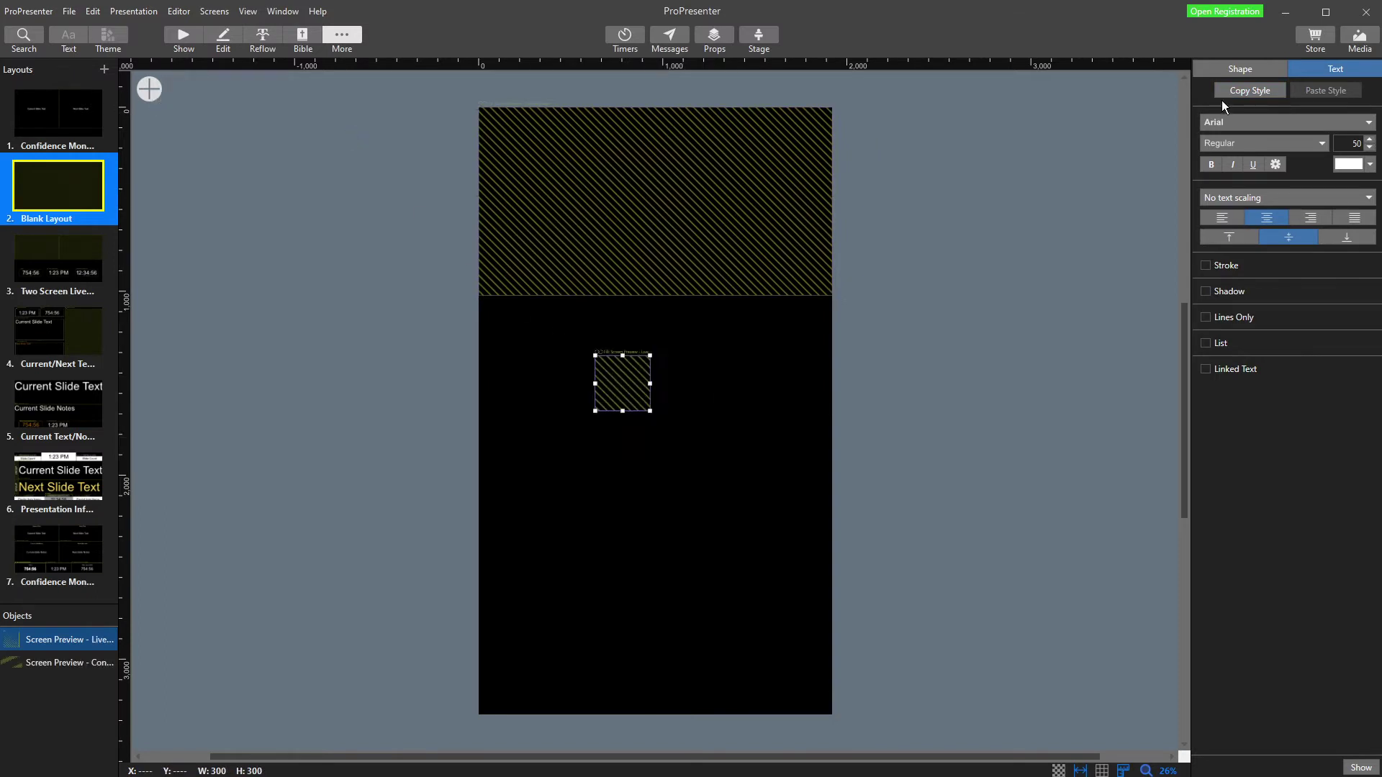
left_click(1245, 68)
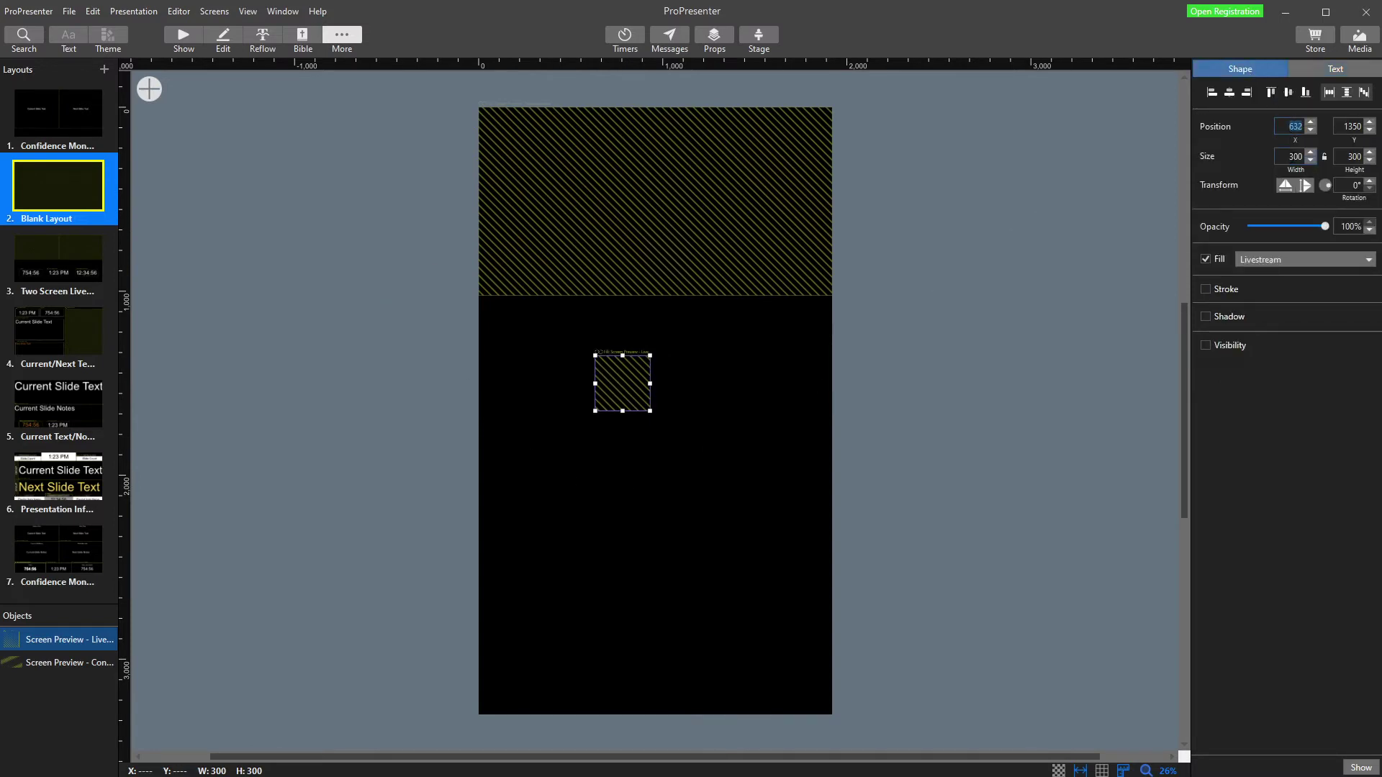
double_click(1290, 156)
type("1920")
key("Return")
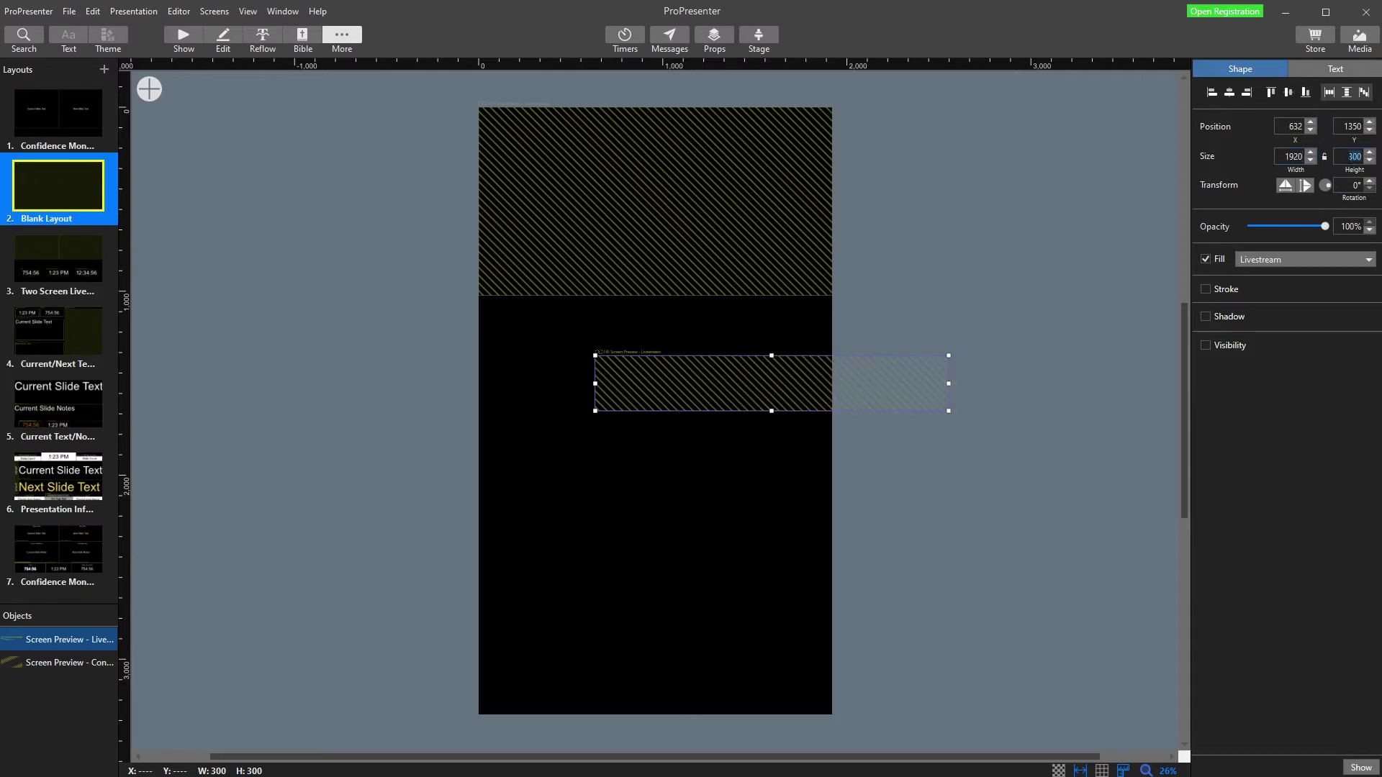
type("1080")
key("Return")
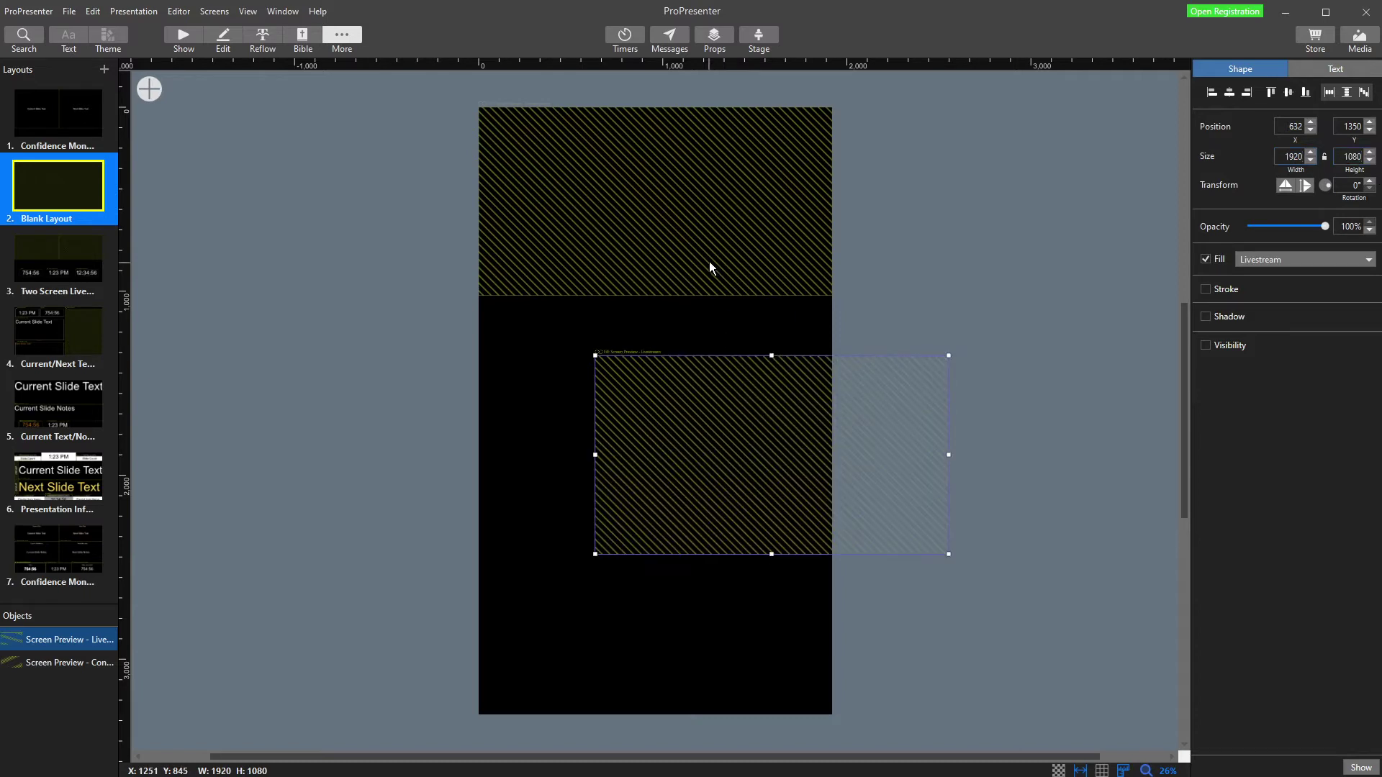
- Set the Congregation preview height to 1080 and move Livestream beneath it
left_click(710, 262)
type("10")
key("Return")
left_click_drag(736, 481, 576, 426)
- Add a 1920 × 1080 Confidence Monitor preview in the bottom third and snap Livestream into place
left_click(150, 89)
mouse_move(223, 120)
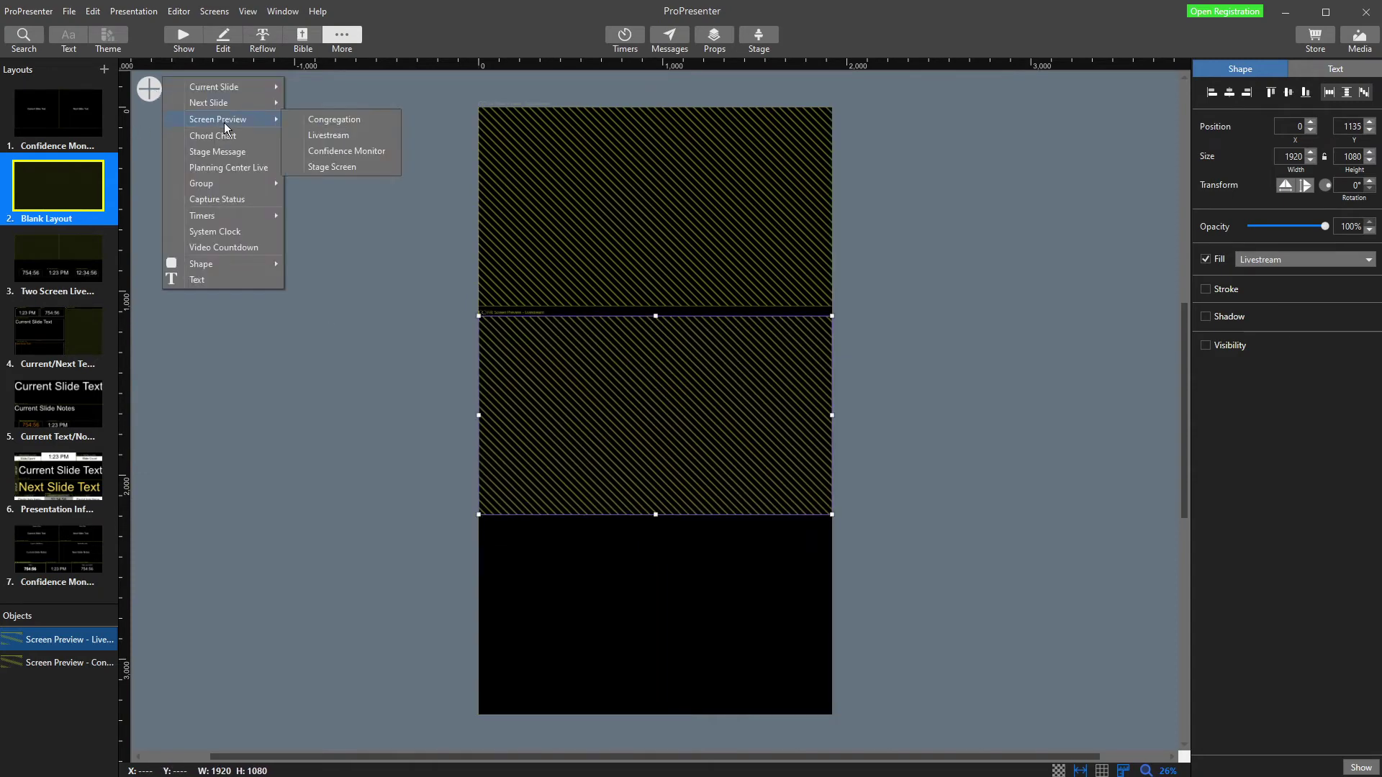
left_click(343, 152)
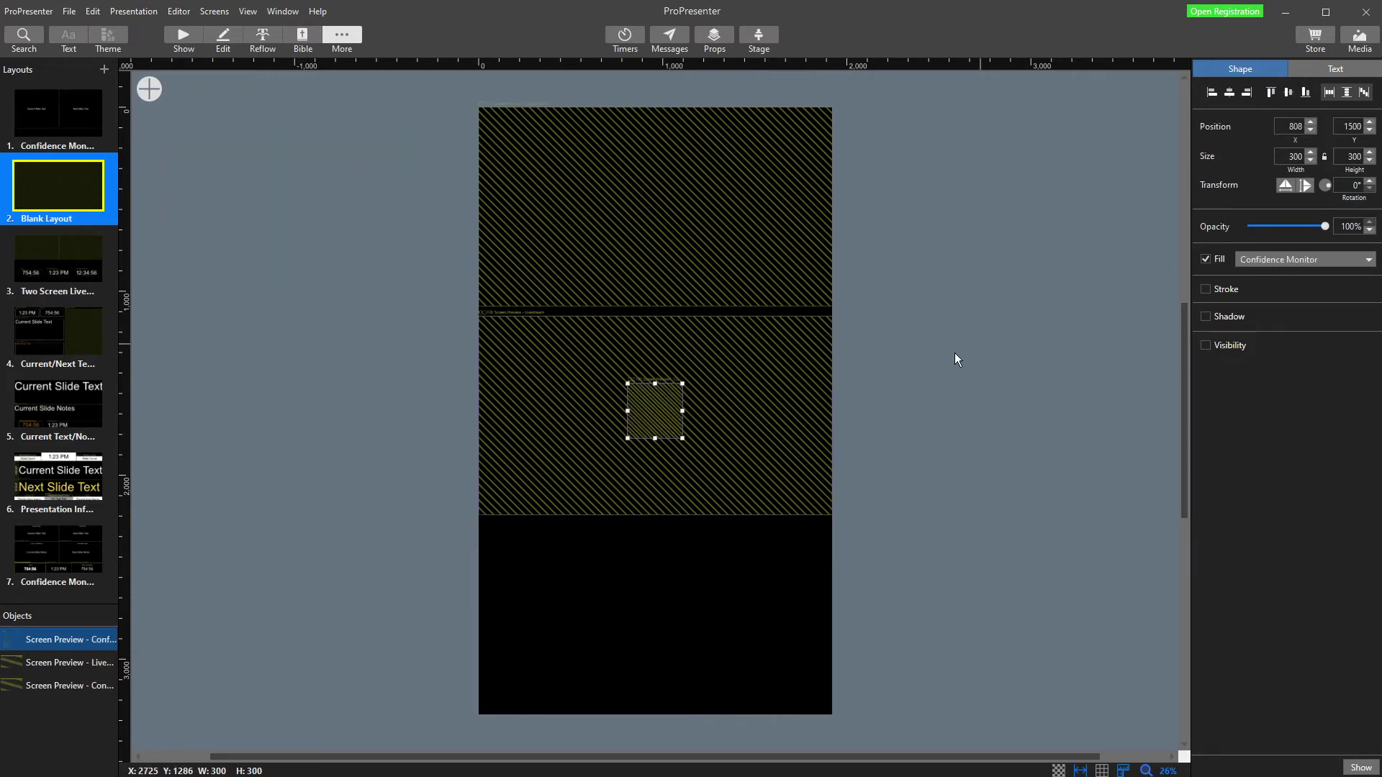
type("1920")
key("Tab")
type("1")
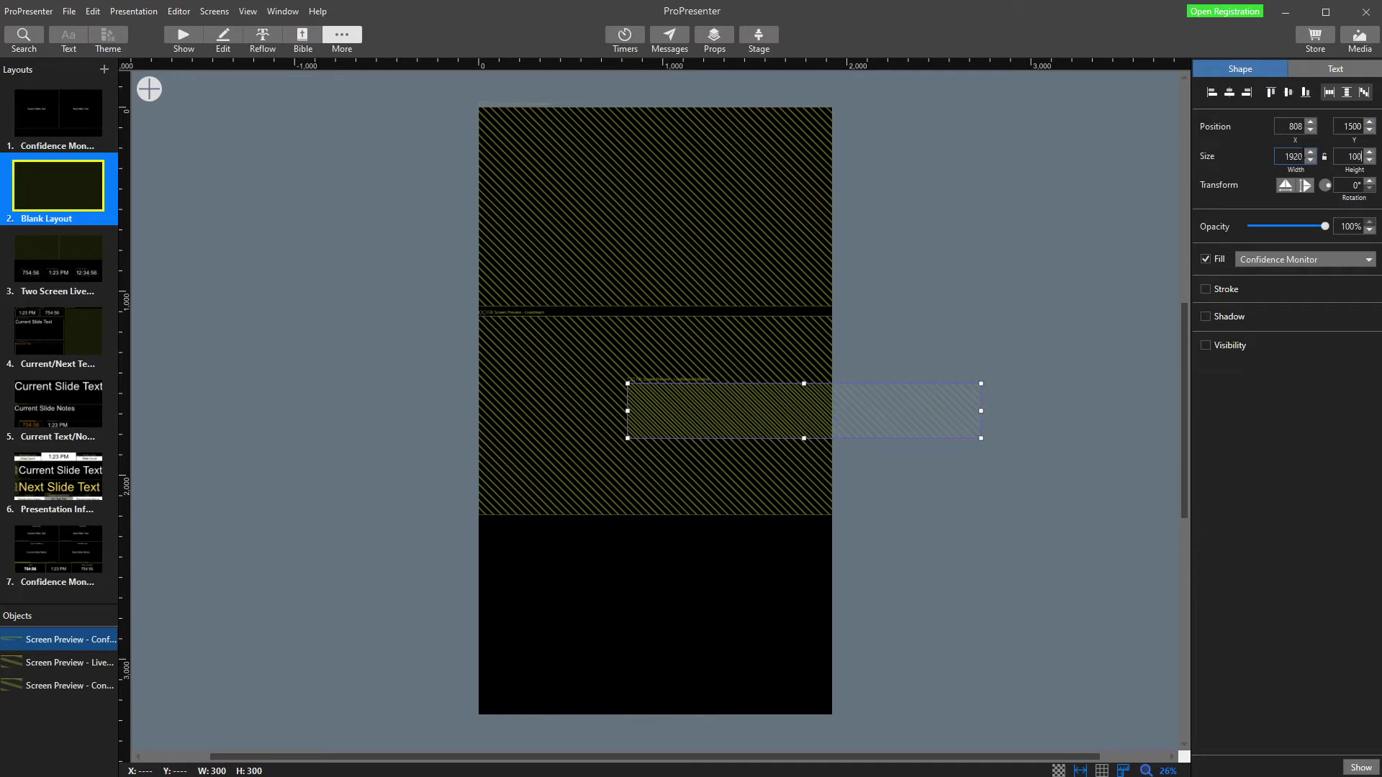
type("080")
key("Return")
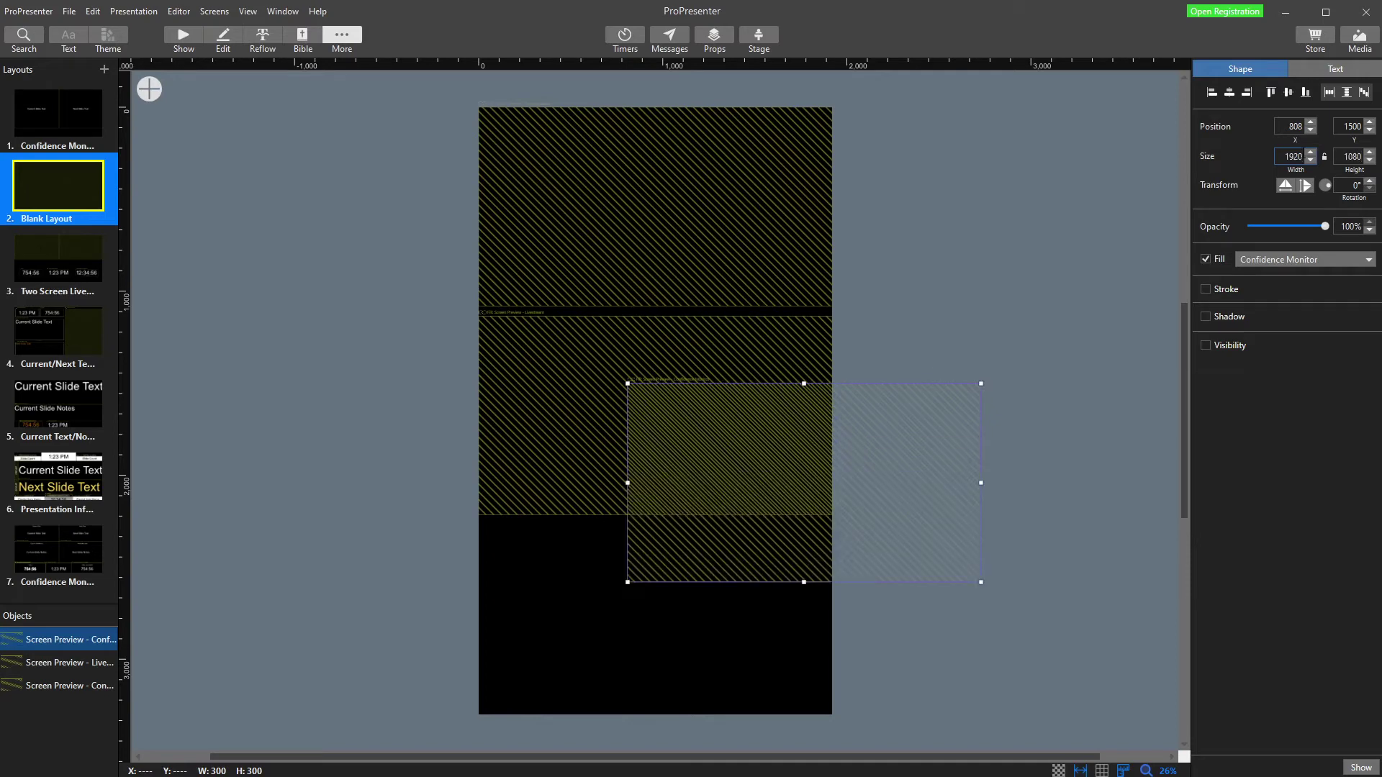
left_click_drag(768, 542, 623, 667)
left_click(658, 443)
left_click_drag(659, 444, 659, 443)
left_click(976, 342)
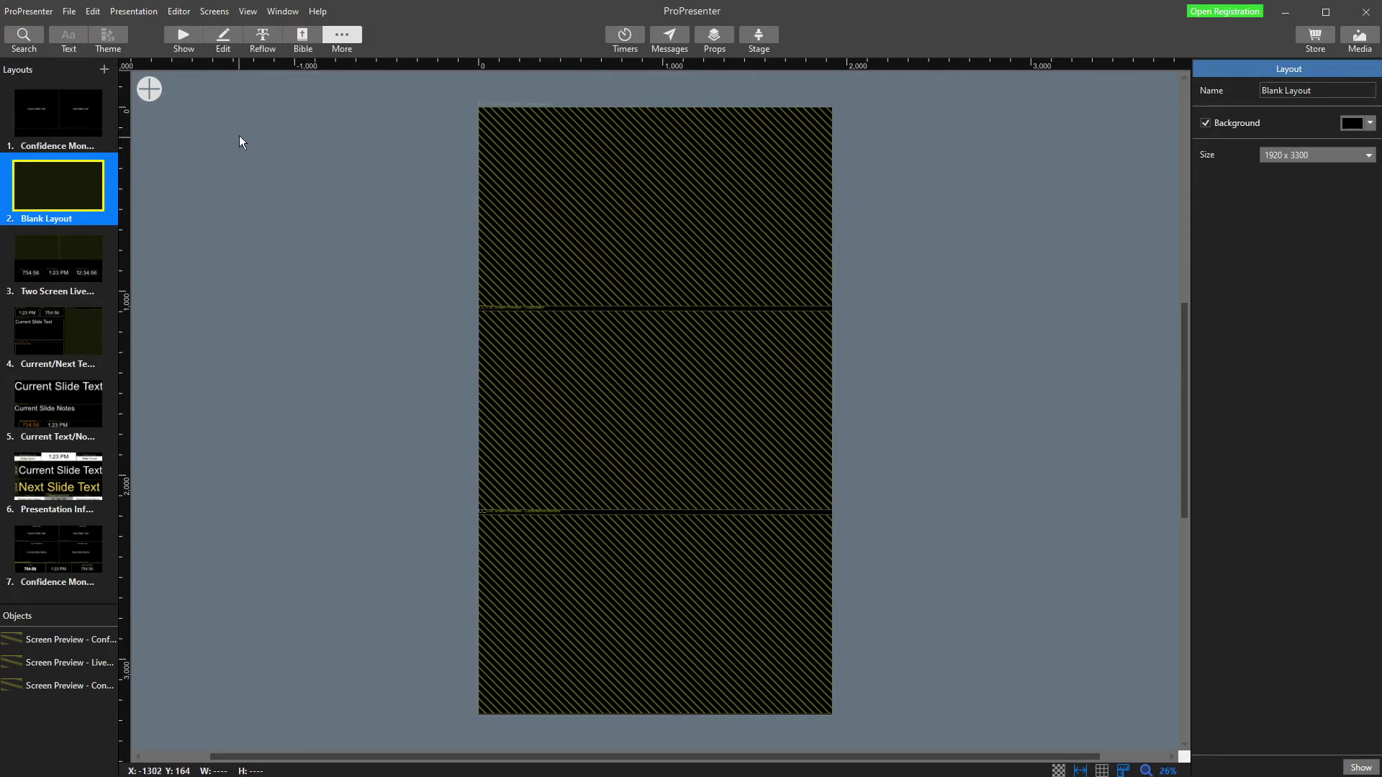
- Add a one-line 'Congregation Screens' text label at the top of the layout
left_click(148, 83)
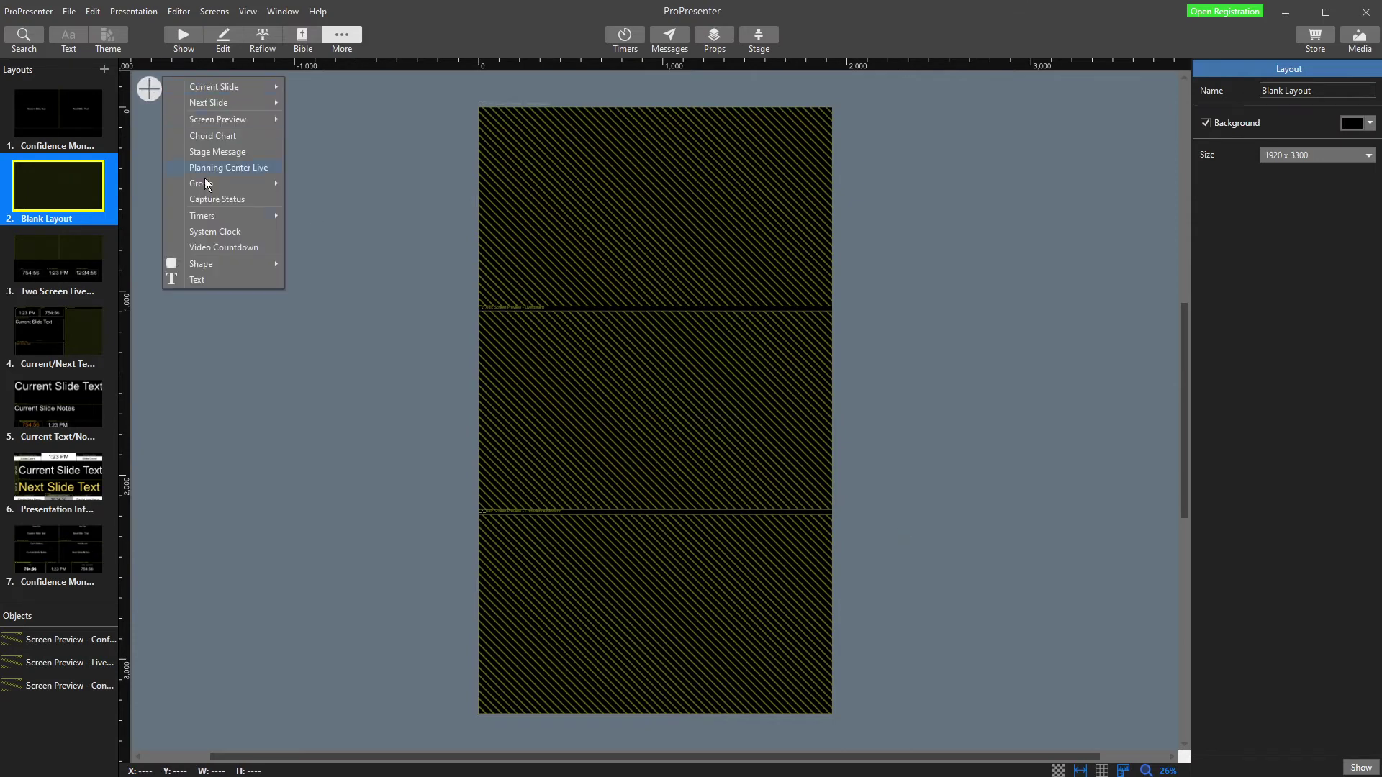
left_click(199, 280)
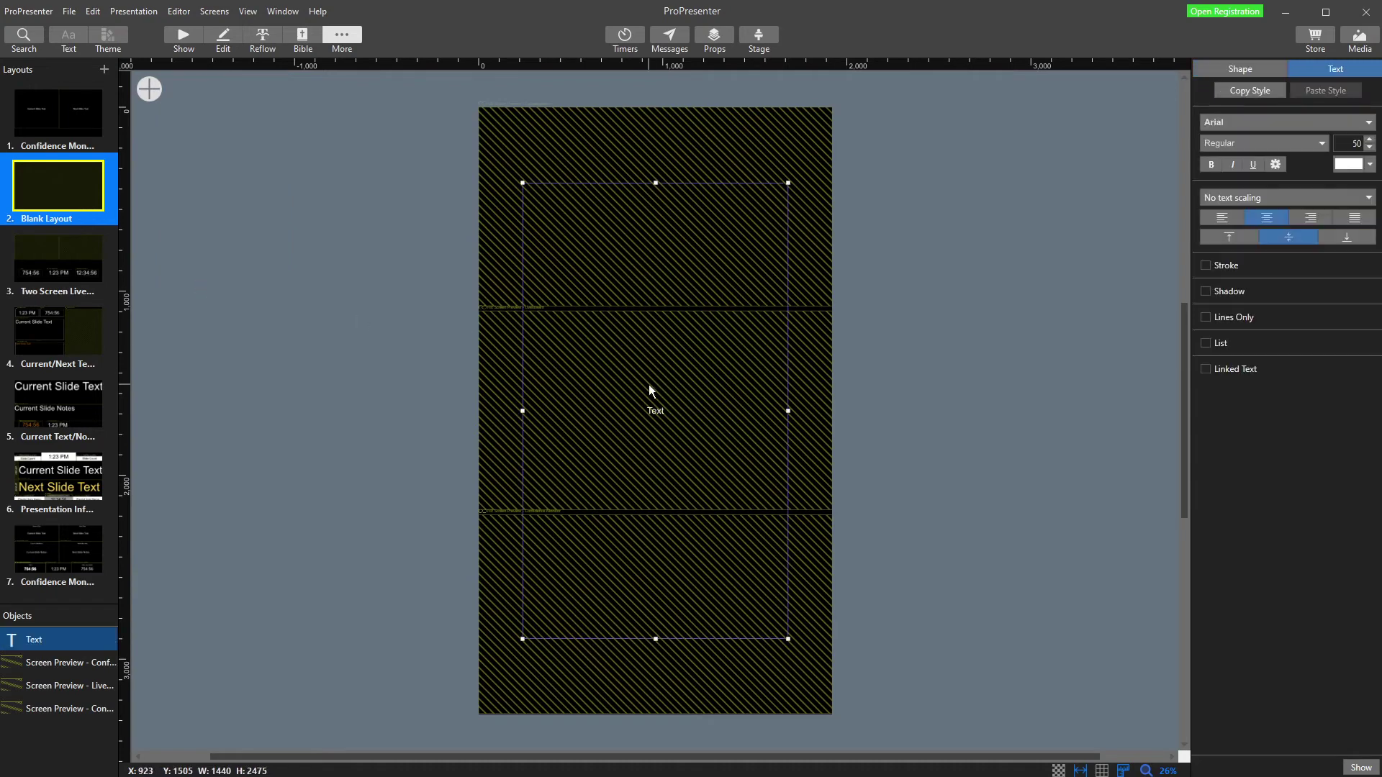
left_click_drag(655, 639, 657, 206)
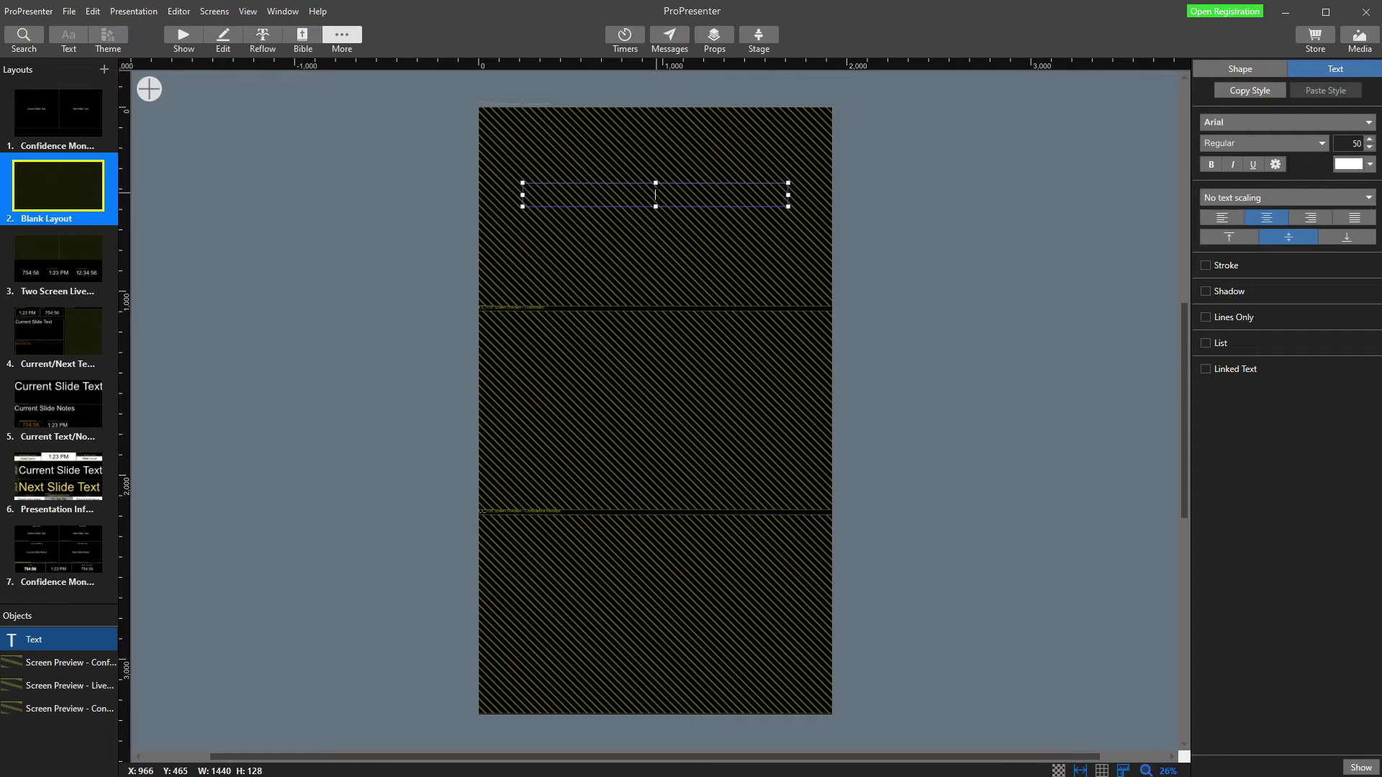
type("Congregations S")
key("BackSpace")
key("BackSpace")
key("BackSpace")
type("Screens")
key("Return")
left_click(972, 220)
left_click_drag(708, 200, 694, 117)
- Duplicate the label onto the middle preview and retype it 'Livestream'
key("ctrl+d")
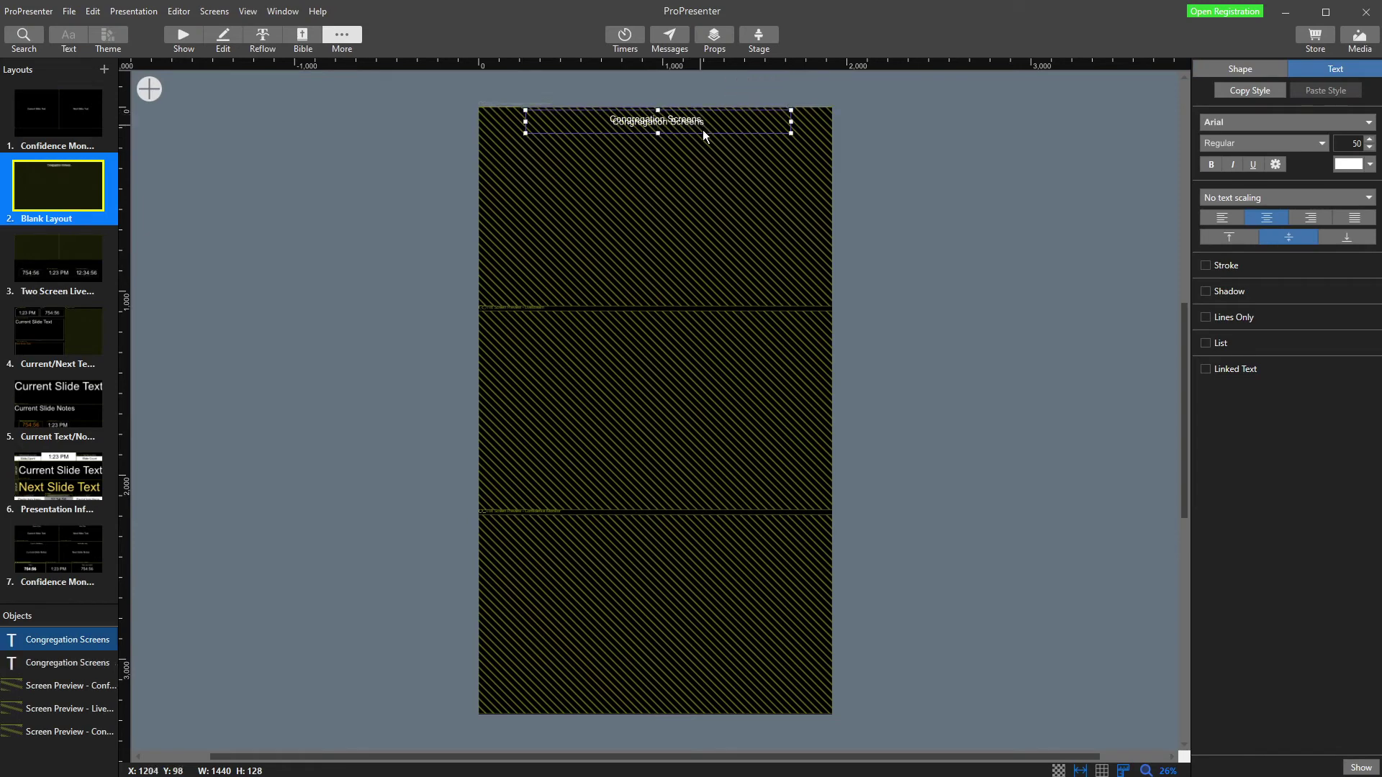
left_click_drag(677, 127, 675, 324)
double_click(675, 324)
type("Livestream")
- Duplicate the label onto the bottom preview and retype it 'Stage Display'
key("ctrl+d")
left_click_drag(666, 330, 659, 529)
double_click(659, 527)
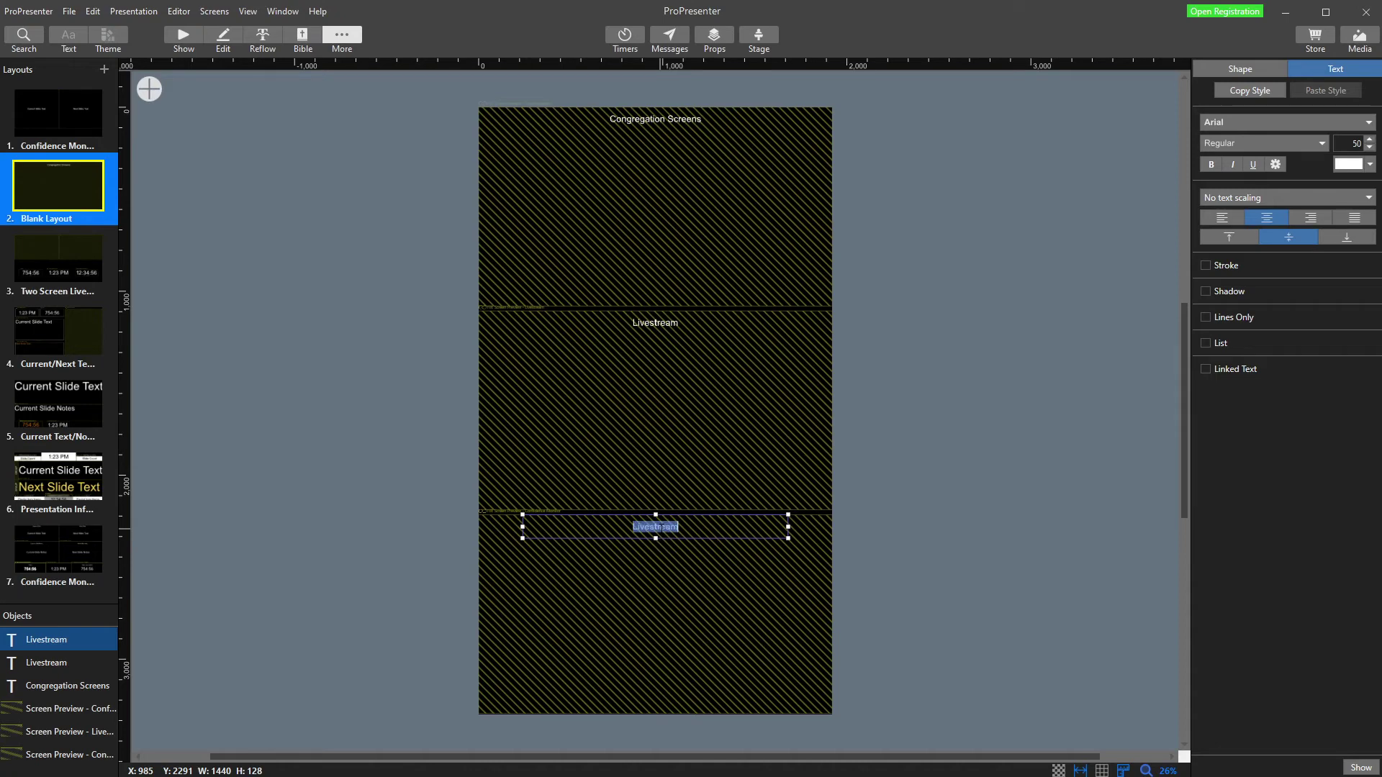
type("Stage Display")
scroll(657, 526, "up", 5)
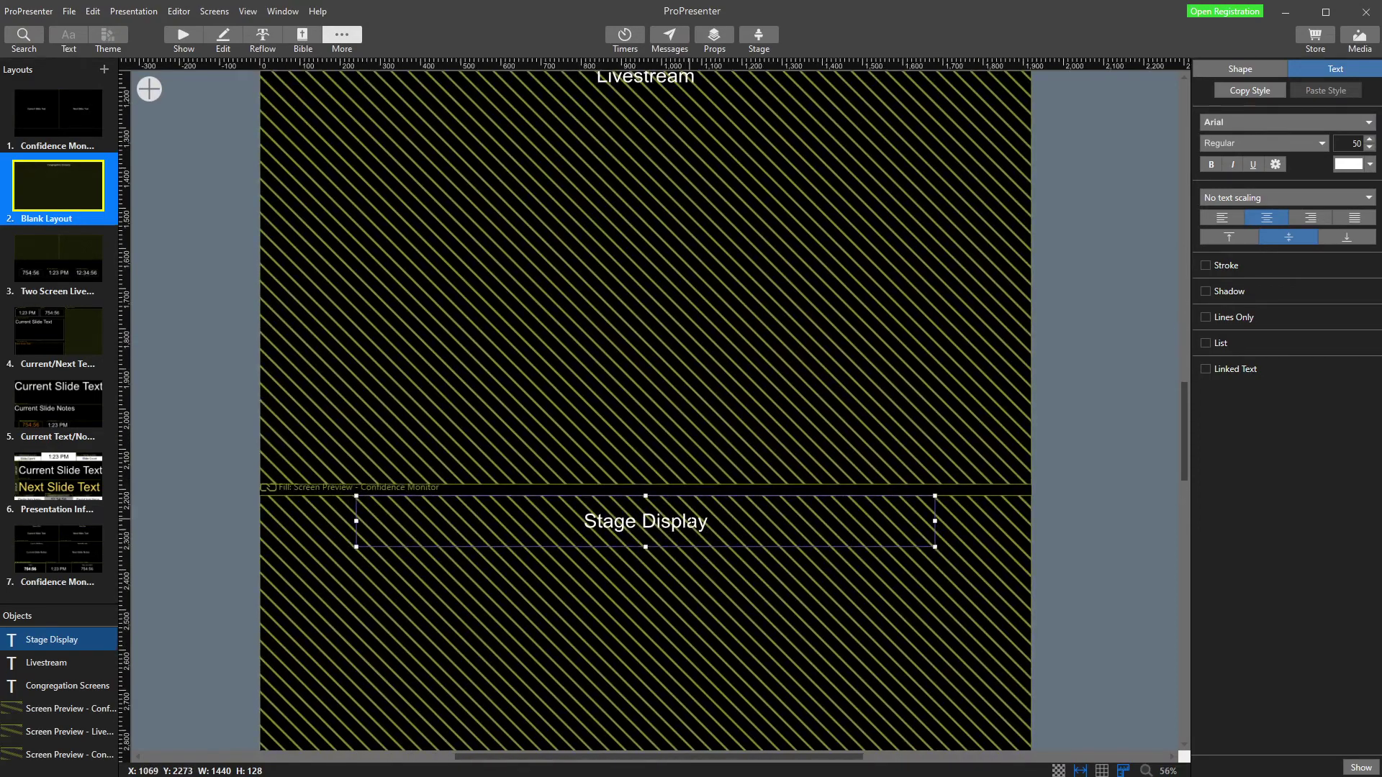
scroll(690, 519, "up", 4)
scroll(690, 381, "up", 5)
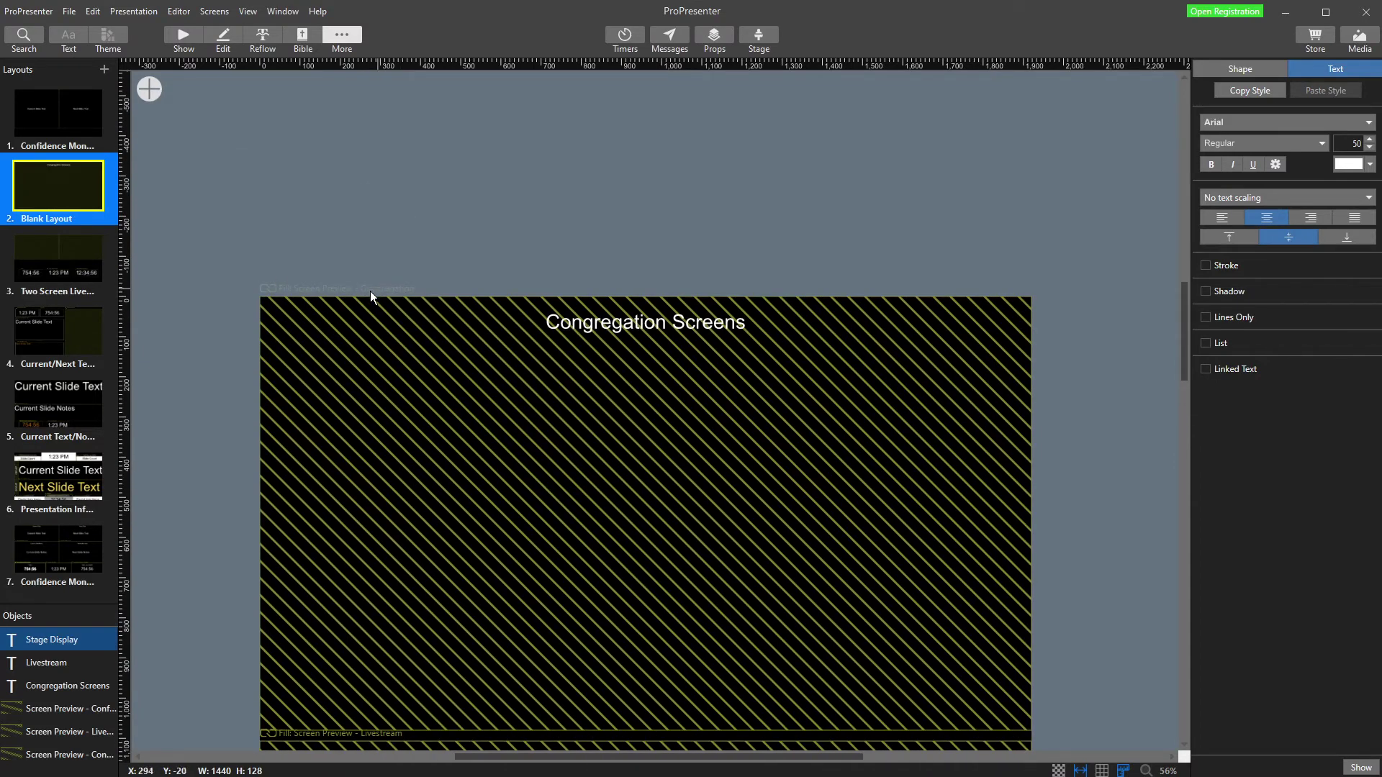
scroll(723, 433, "down", 2)
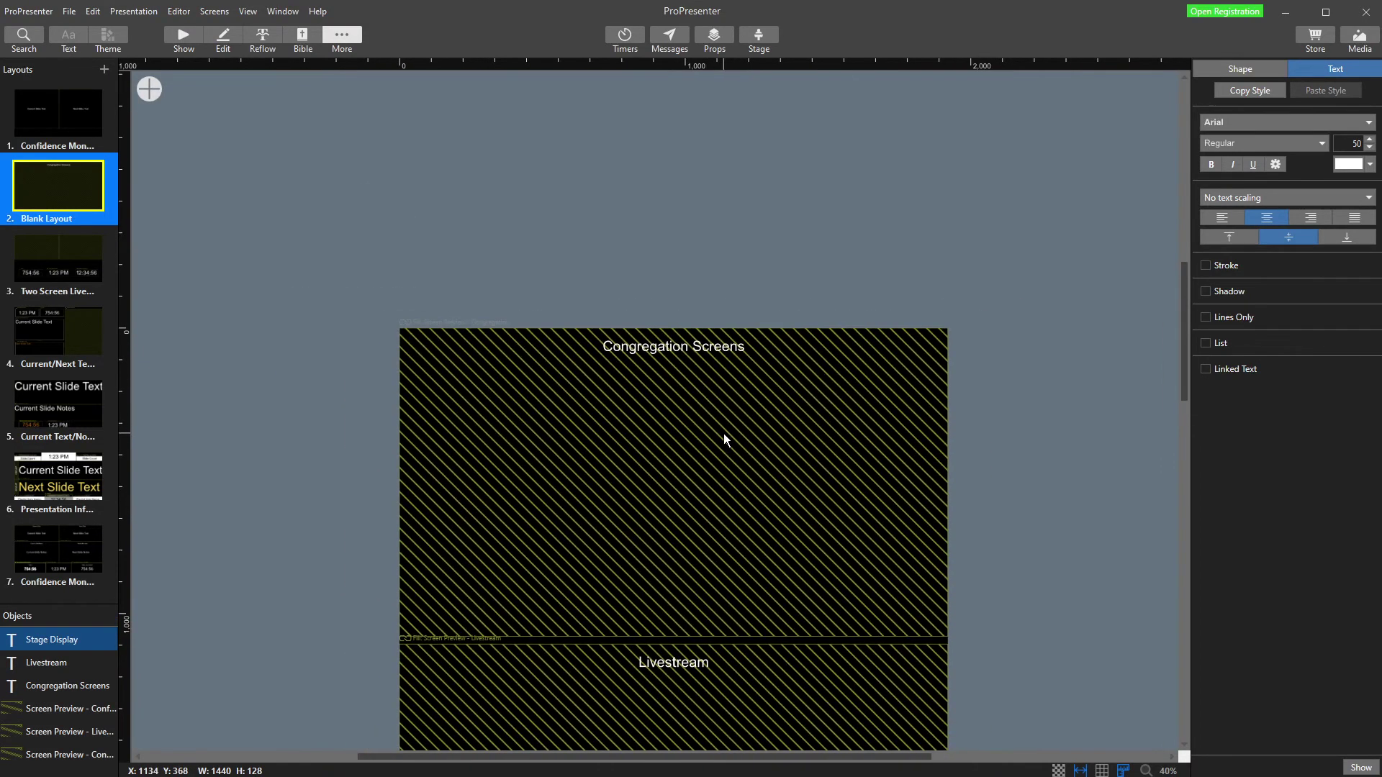
scroll(723, 436, "down", 5)
scroll(723, 438, "down", 3)
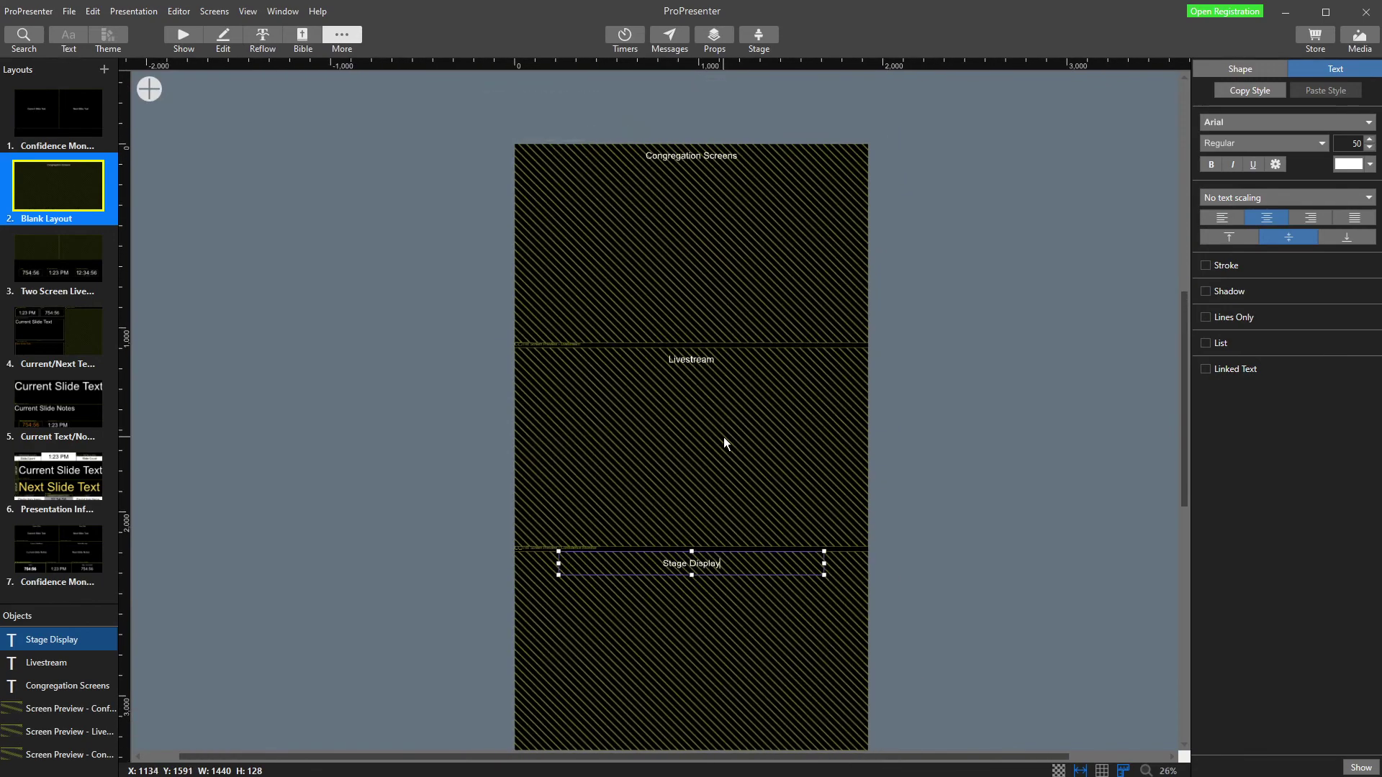
scroll(723, 437, "down", 1)
left_click(941, 370)
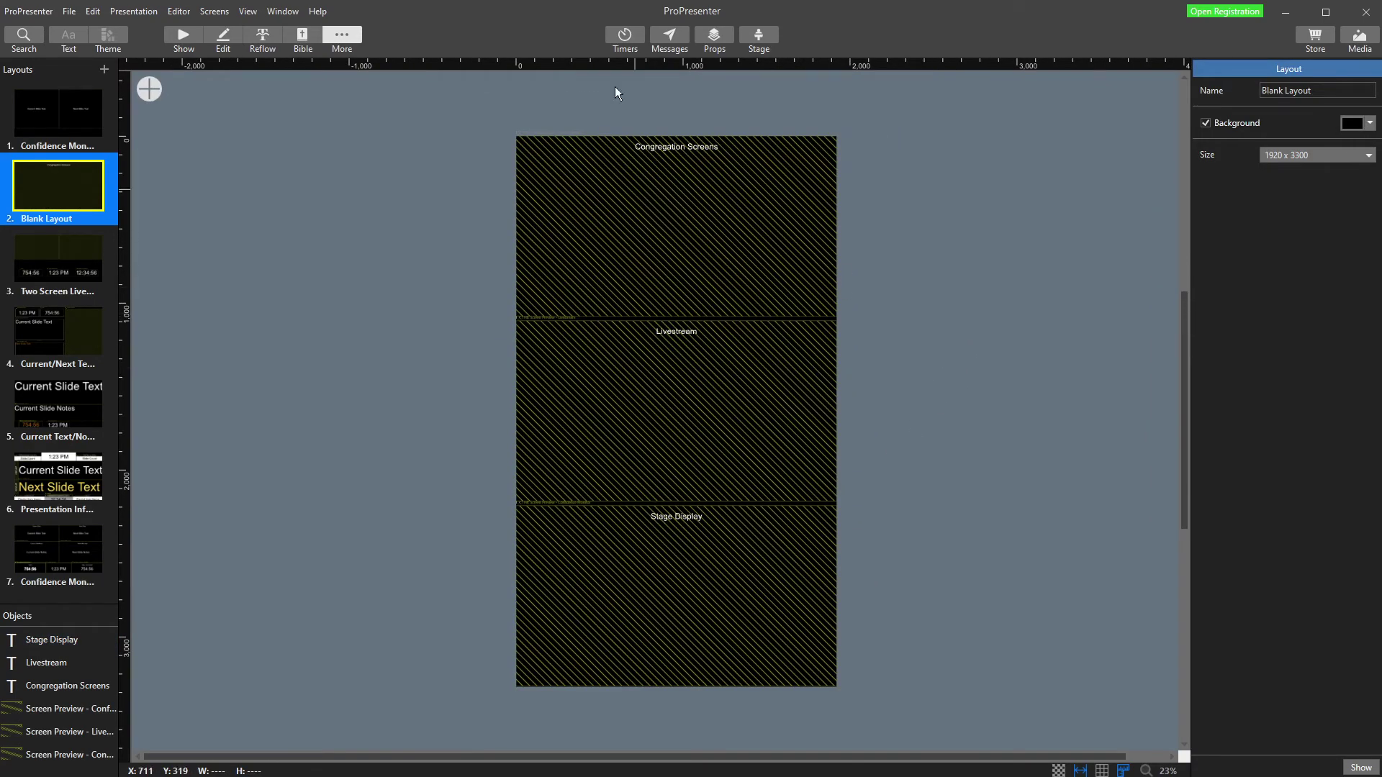
- In the Show view, preview the Stage Screen and trigger the Notice Filming and Colossians 3:17 slides
left_click(185, 32)
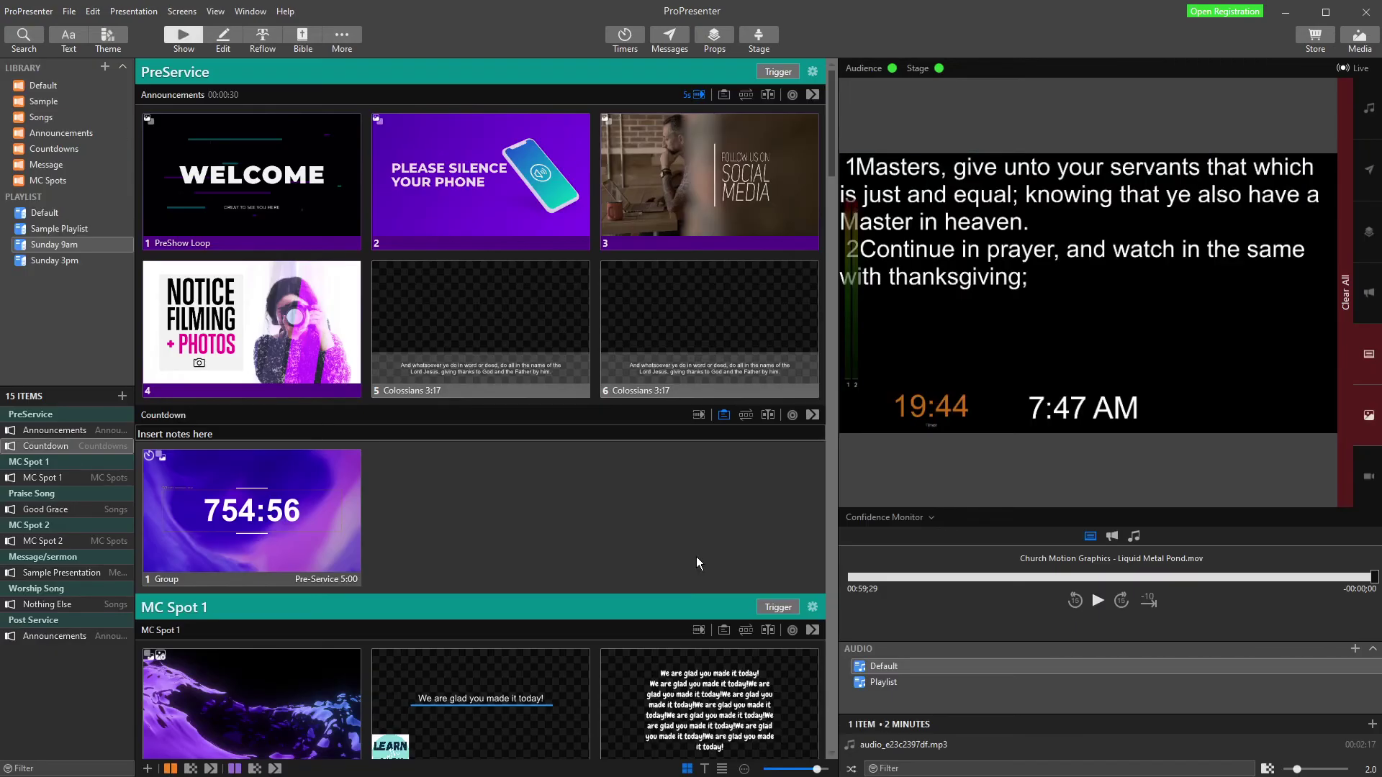
left_click(925, 520)
left_click(928, 611)
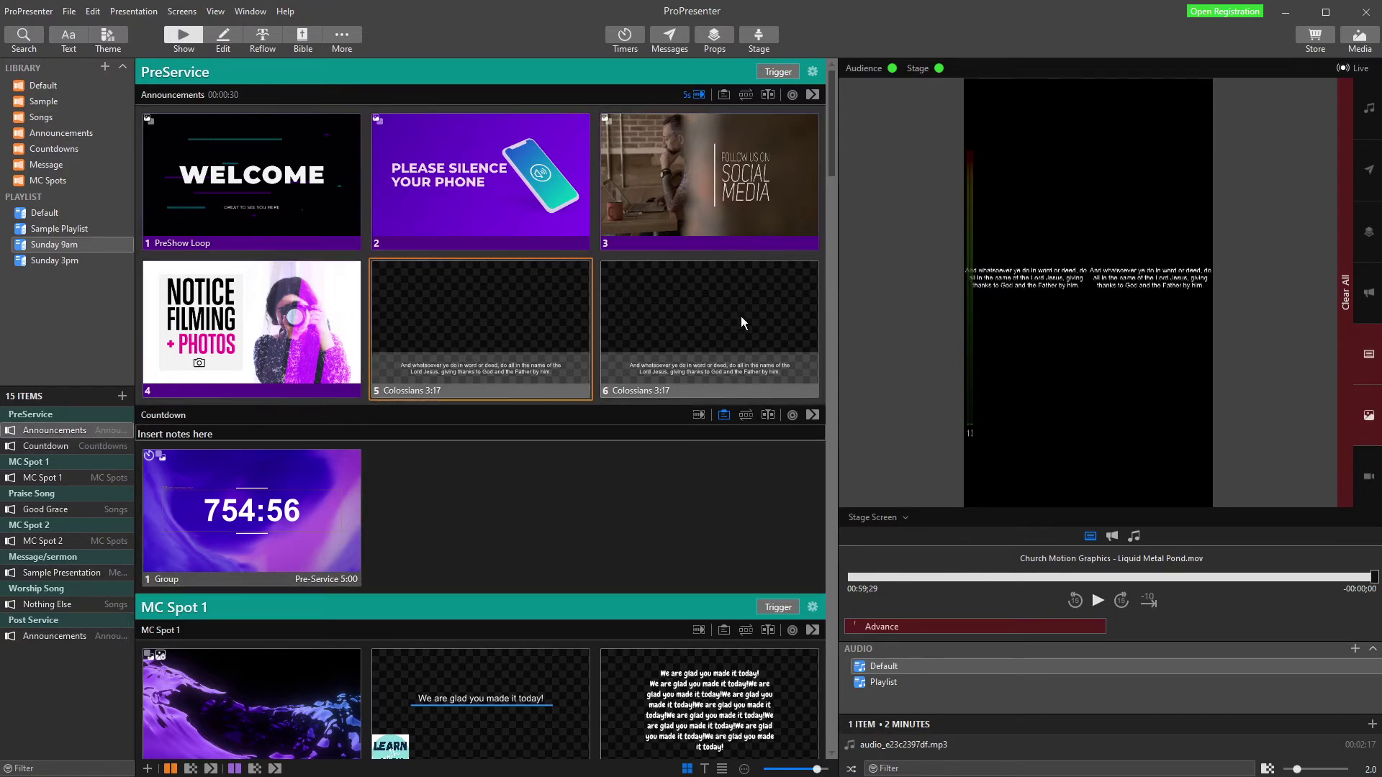
left_click(327, 336)
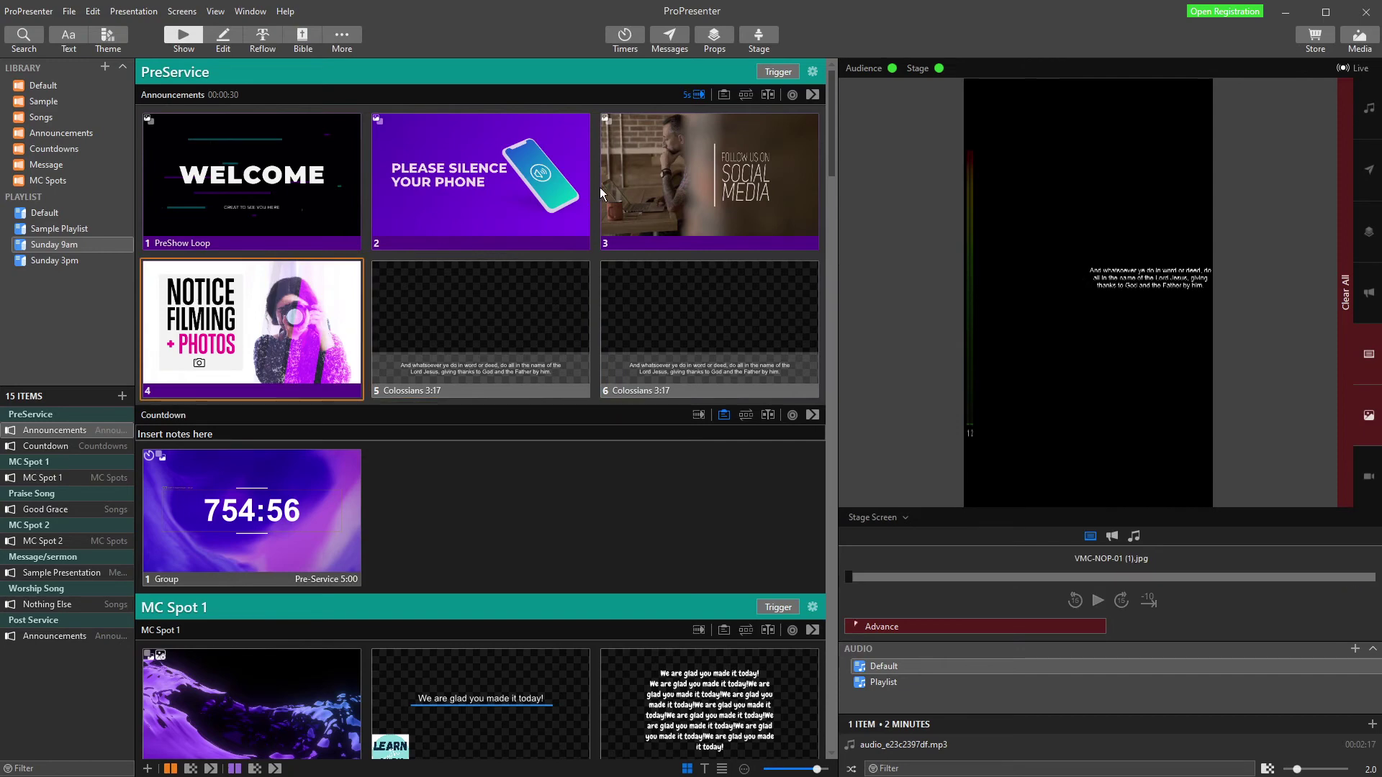
left_click(482, 332)
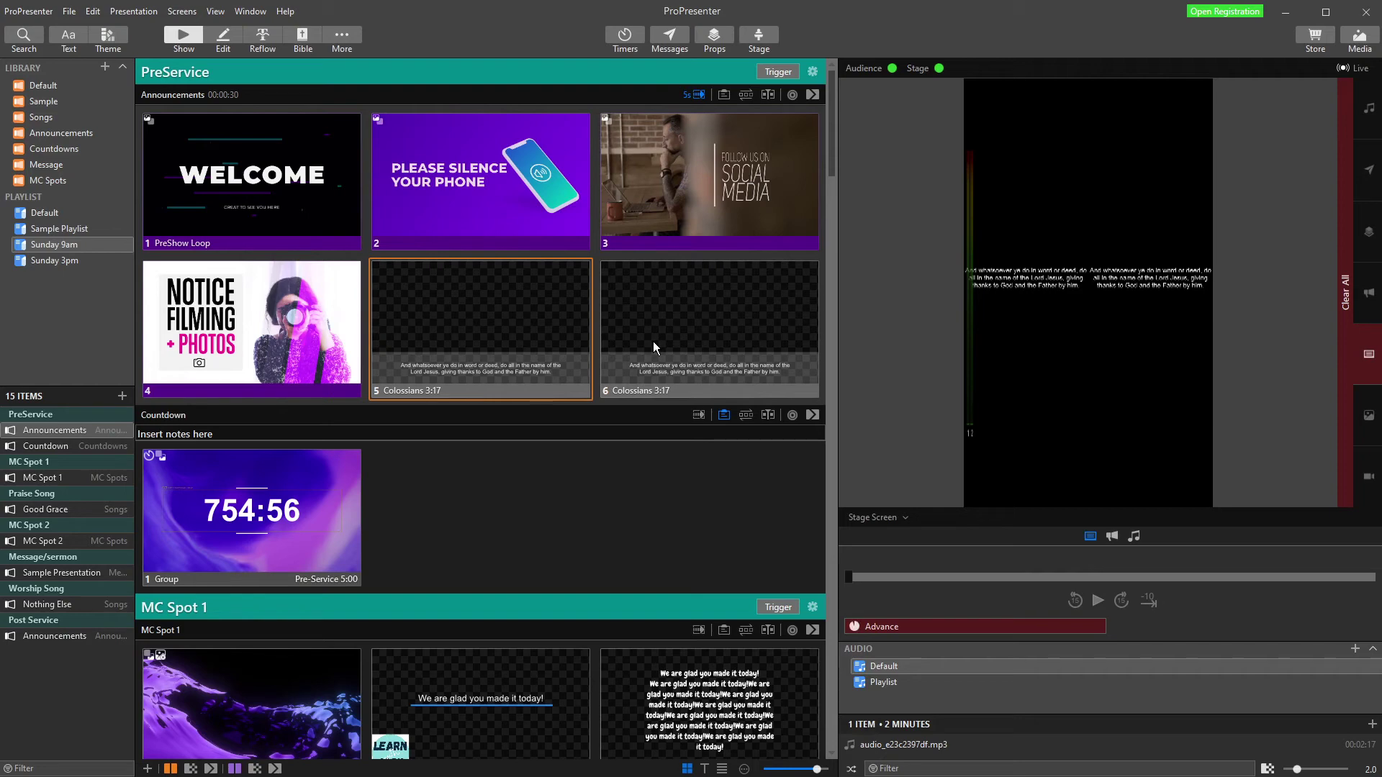
- Give the Confidence Monitor screen the Confidence Monitor 2 layout
left_click(182, 11)
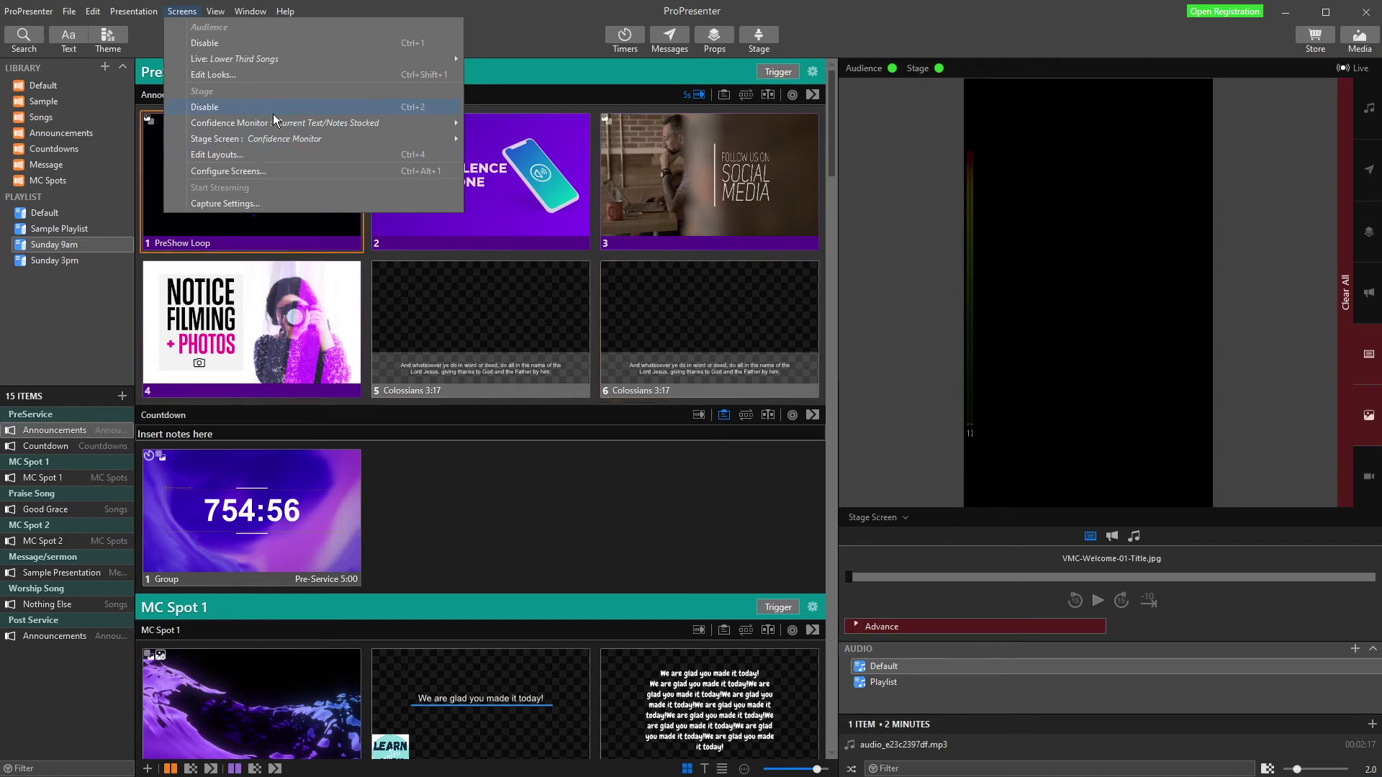
mouse_move(268, 125)
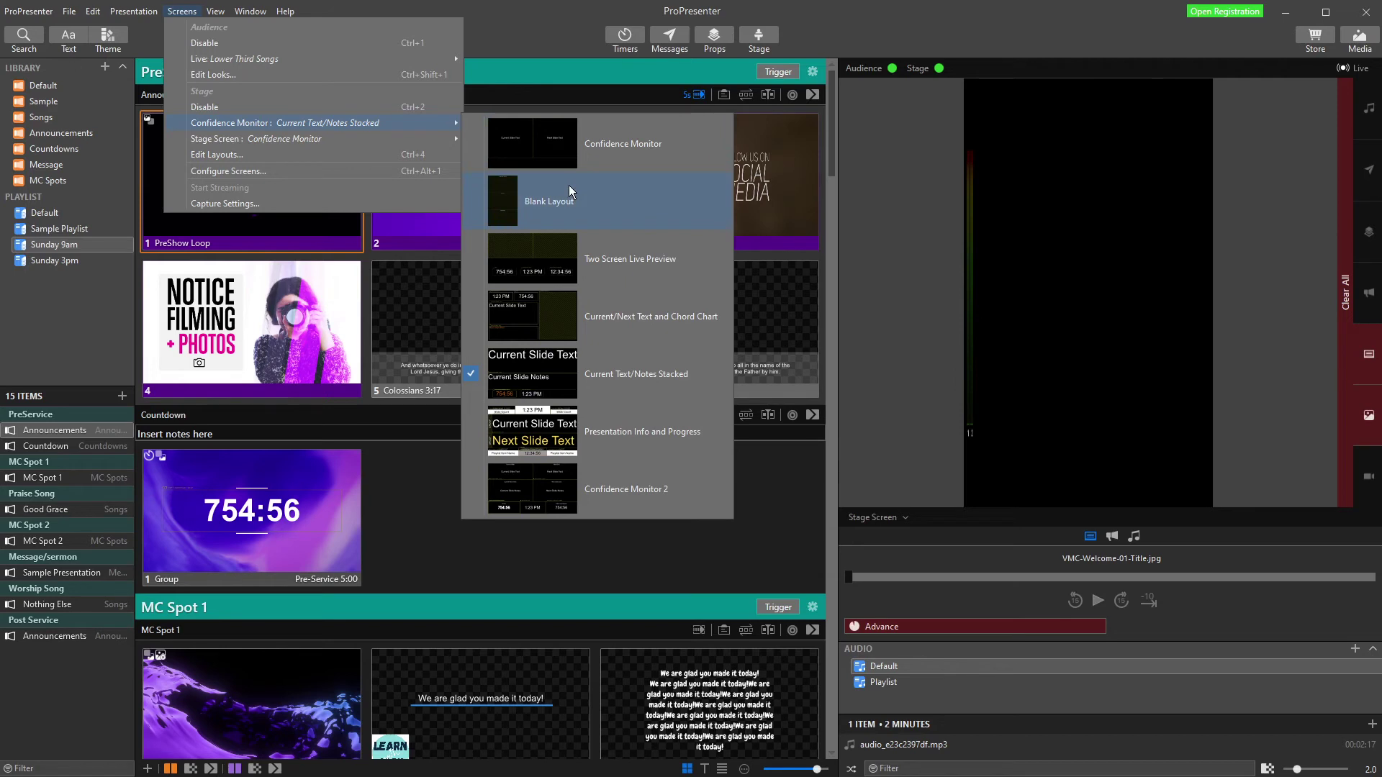
left_click(551, 500)
- Preview the Confidence Monitor output and put the Social Media and Colossians 3:17 slides live
left_click(876, 518)
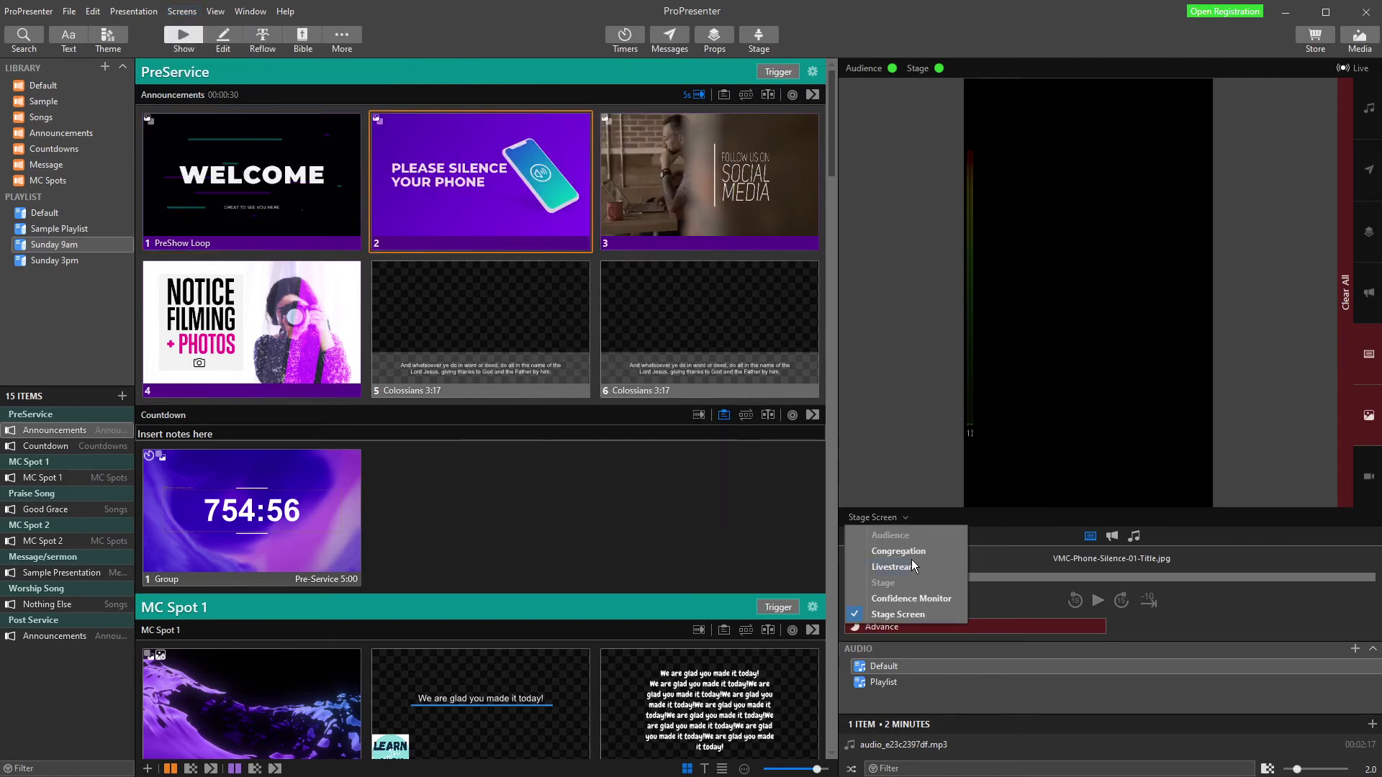
left_click(905, 598)
left_click(714, 202)
left_click(433, 308)
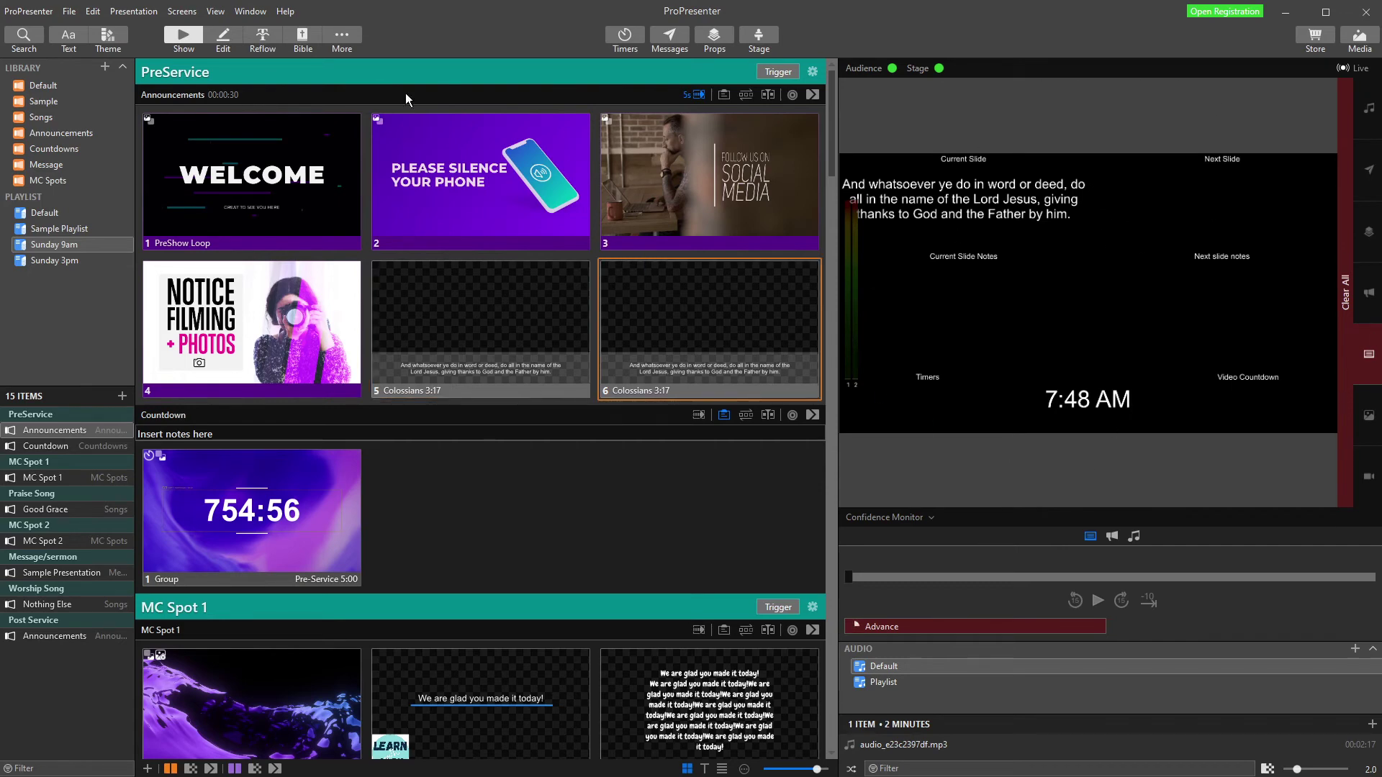
- Assign the Blank Layout to the Stage Screen
left_click(191, 13)
mouse_move(230, 140)
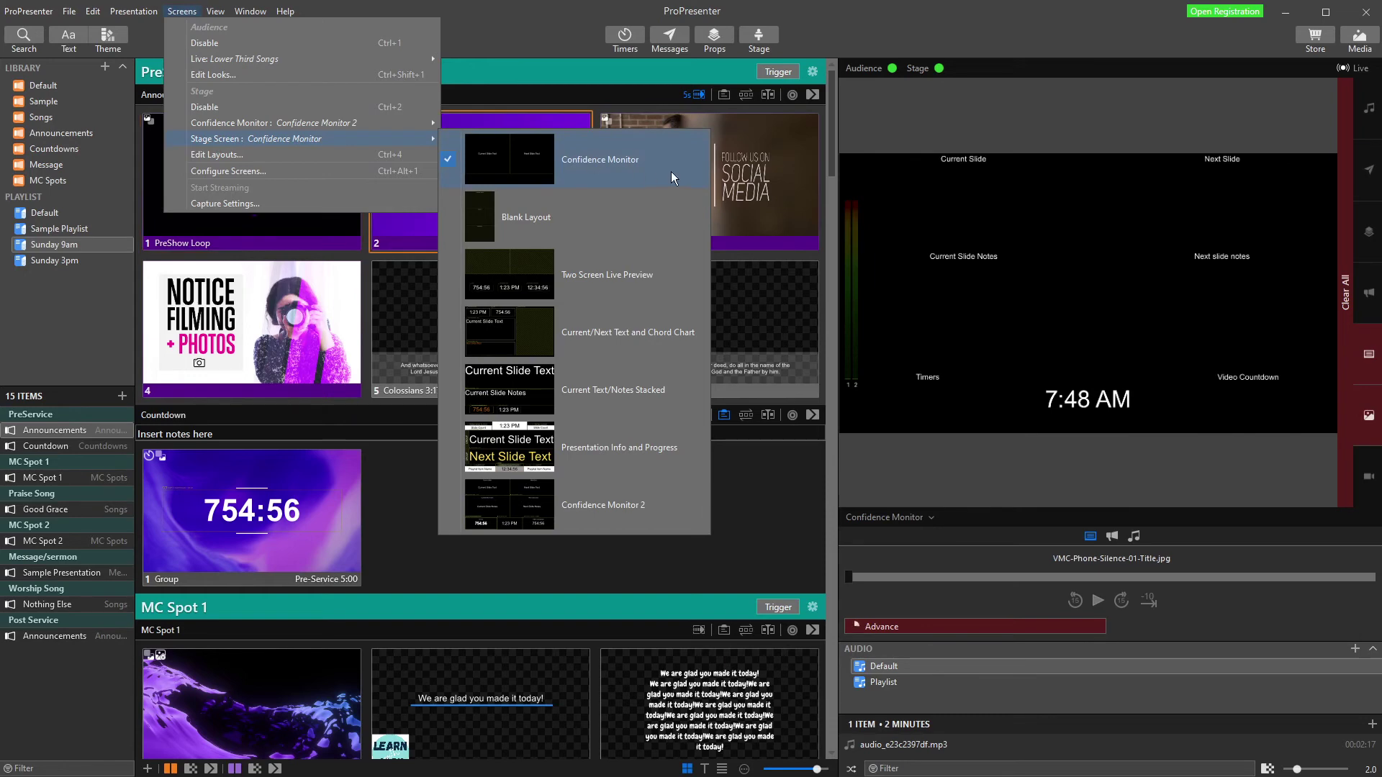
left_click(557, 218)
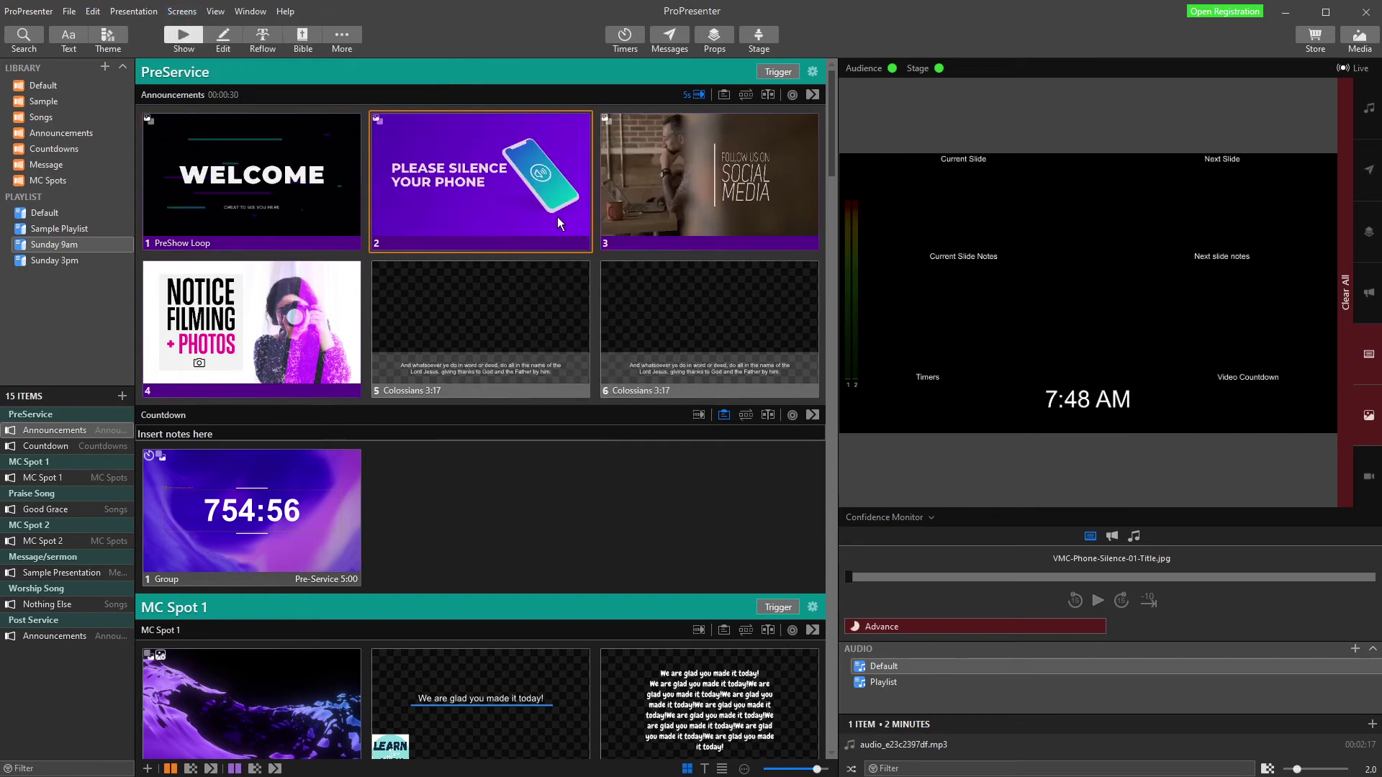
- Switch the preview to the Stage Screen's stacked layout and scroll down to the Praise Song
left_click(913, 518)
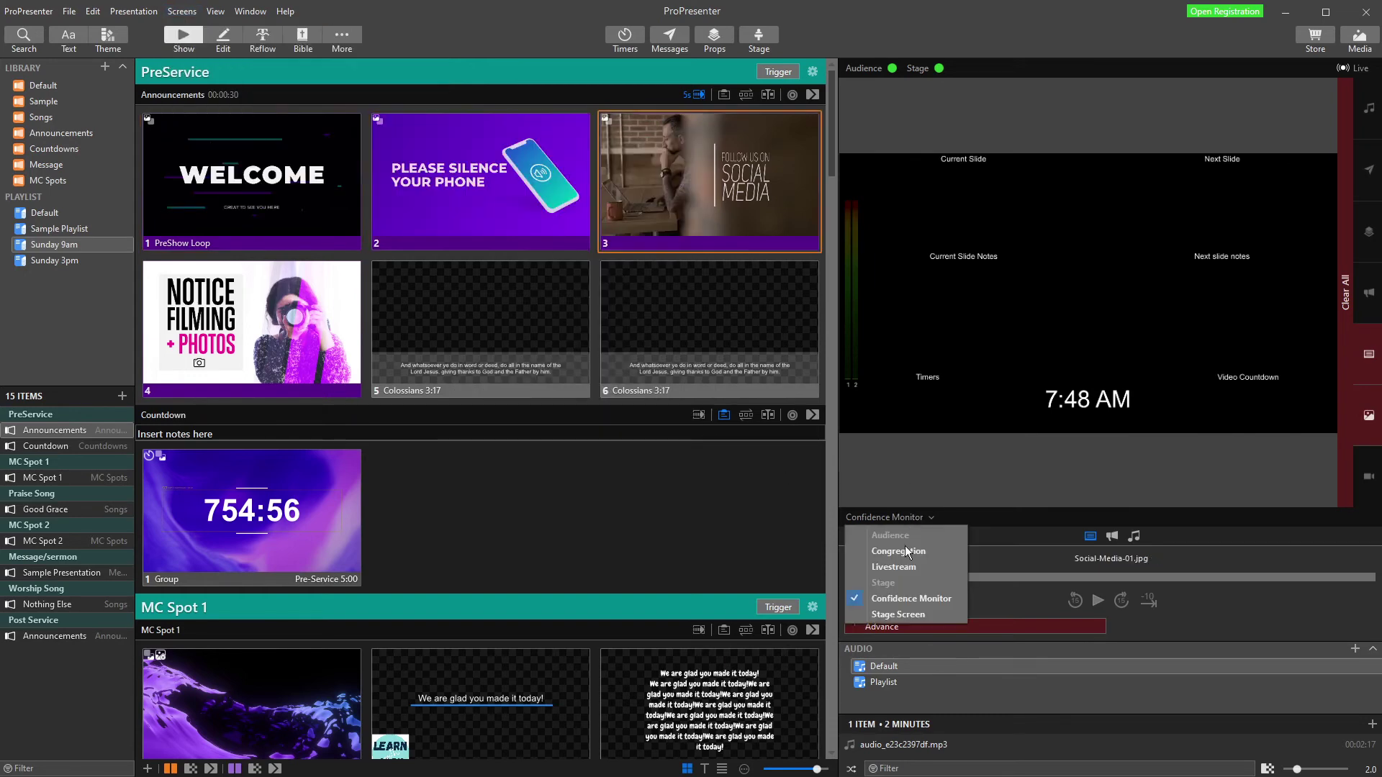
left_click(892, 616)
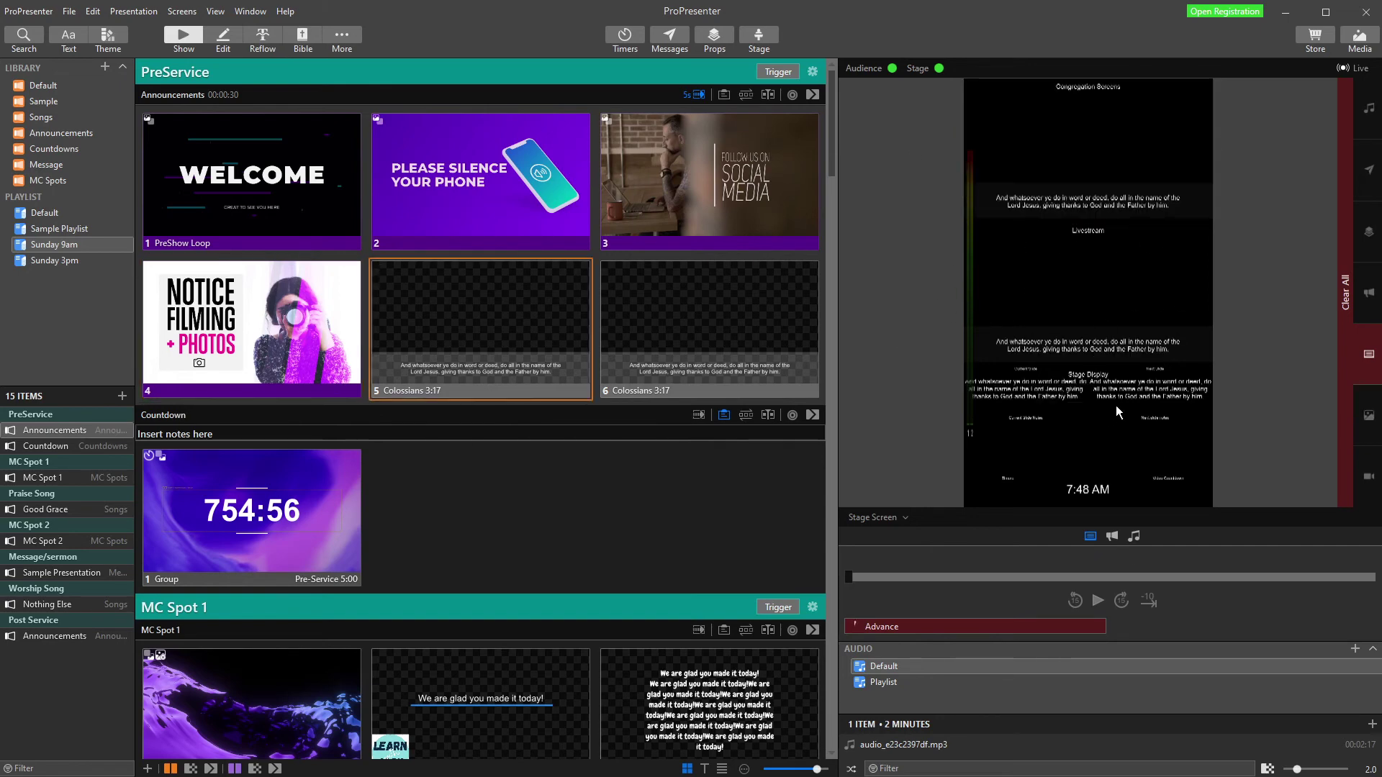
scroll(510, 492, "down", 1)
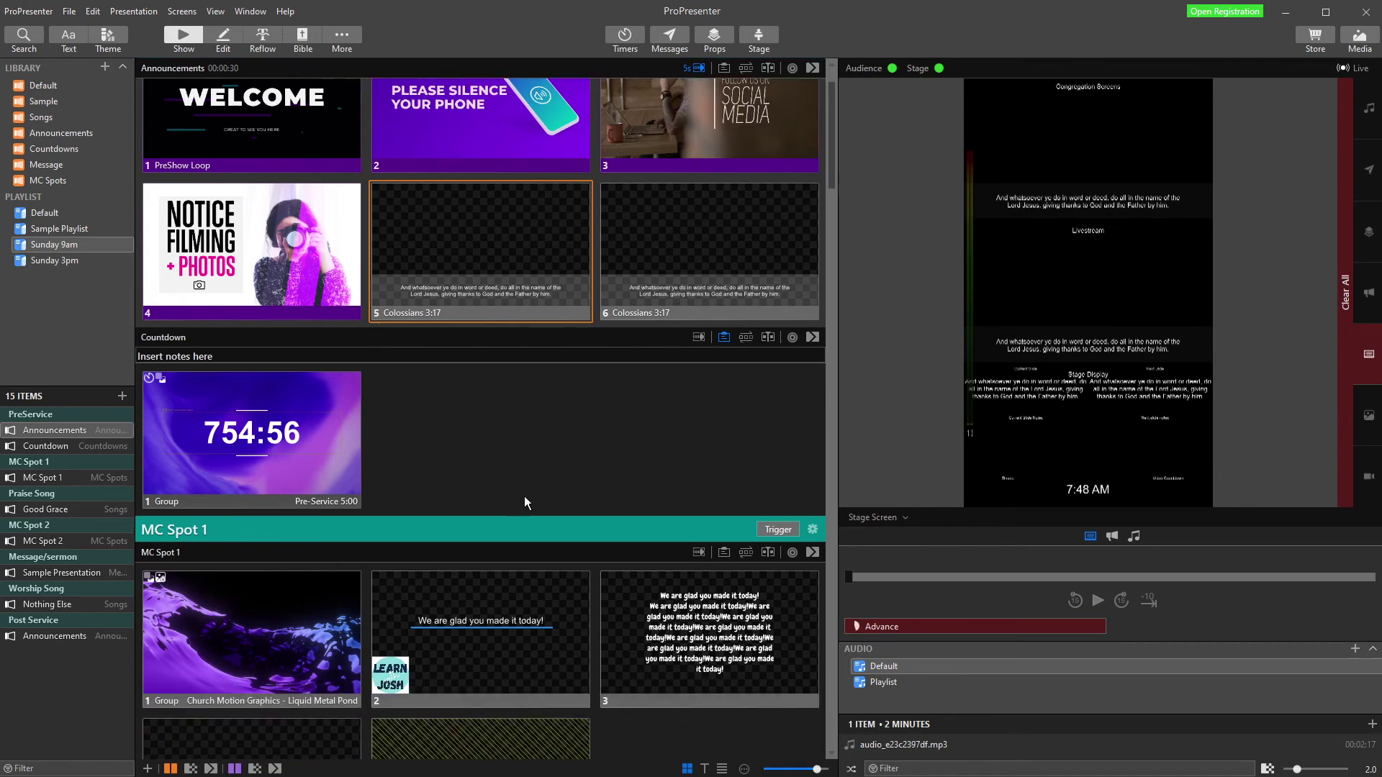
scroll(541, 480, "down", 2)
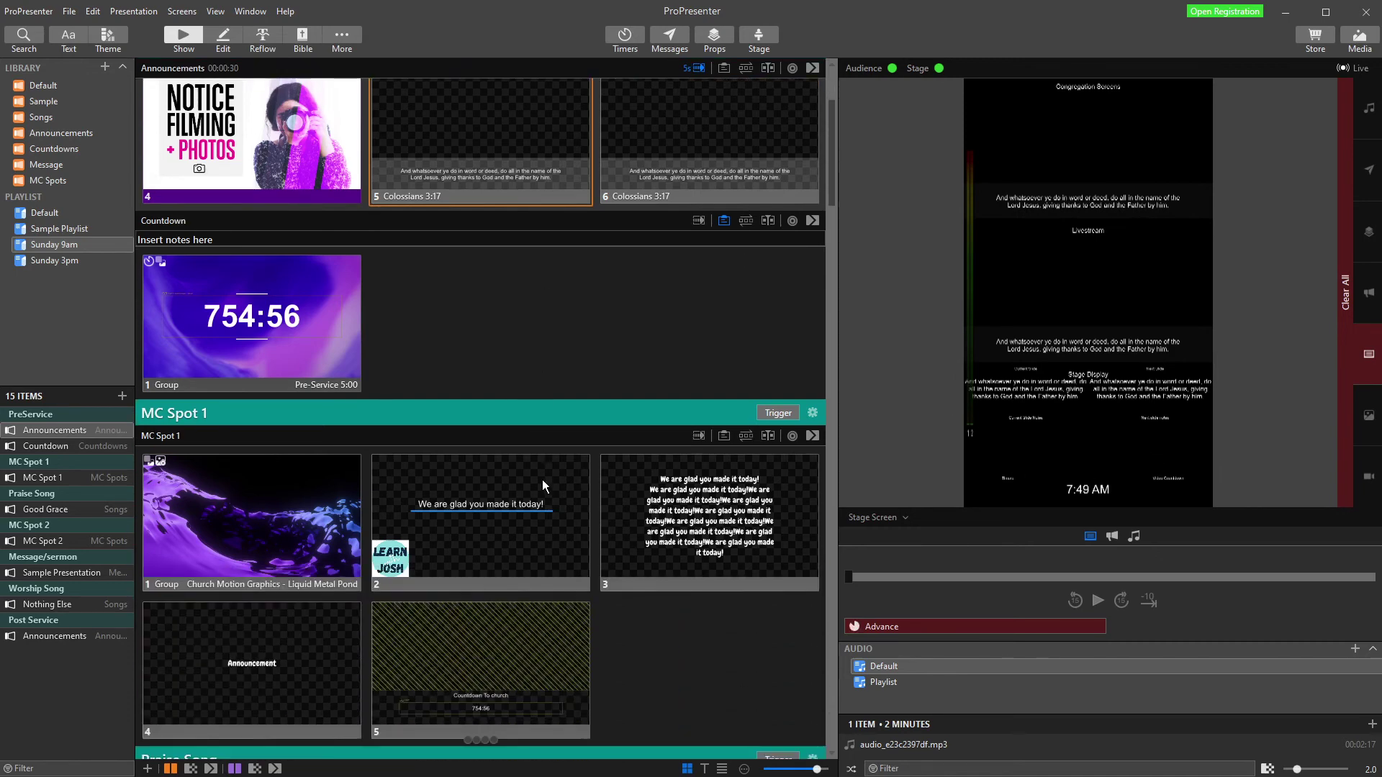
scroll(348, 547, "down", 3)
- Run Good Grace: background video, PEOPLE COME TOGETHER, CHILDREN OF GENERATIONS, then GOD IS MADLY IN LOVE WITH YOU
left_click(250, 616)
left_click(504, 626)
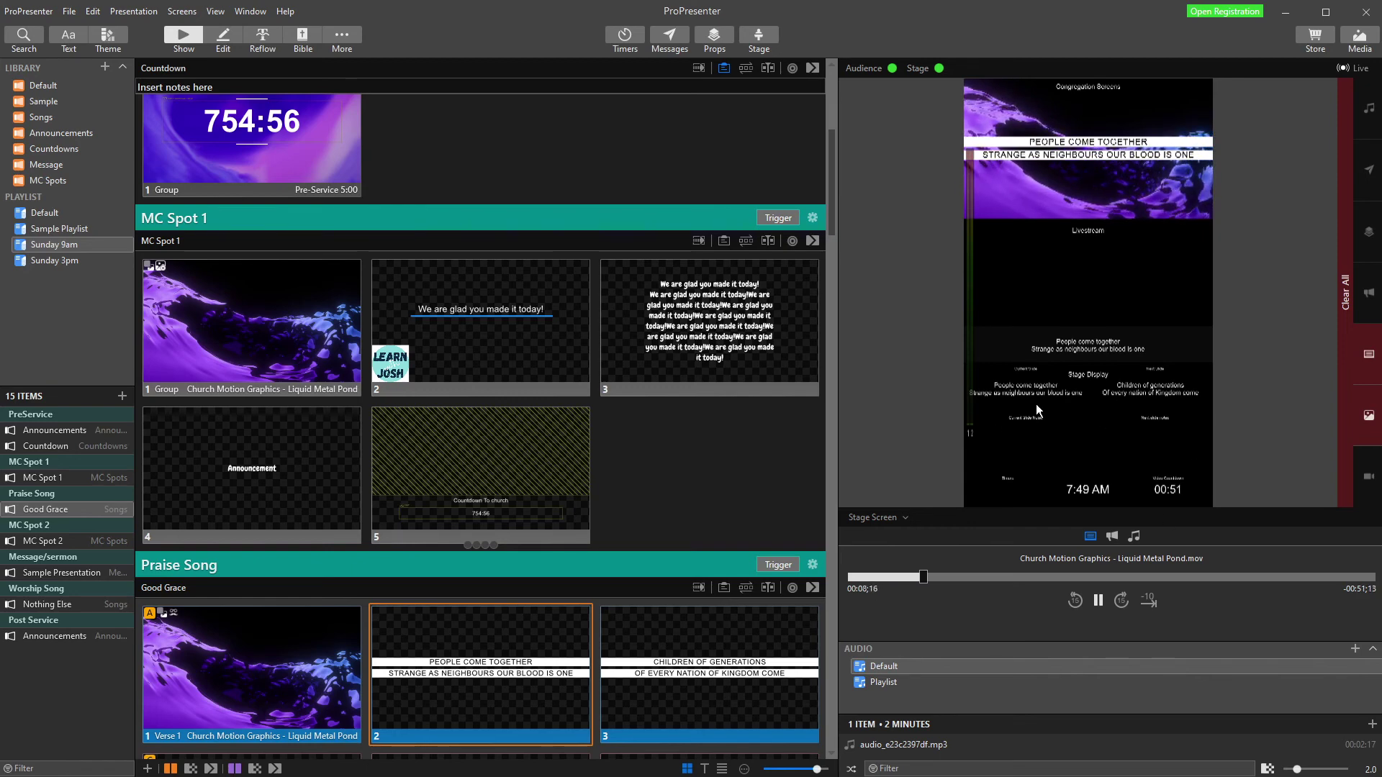
left_click(655, 674)
scroll(628, 641, "down", 1)
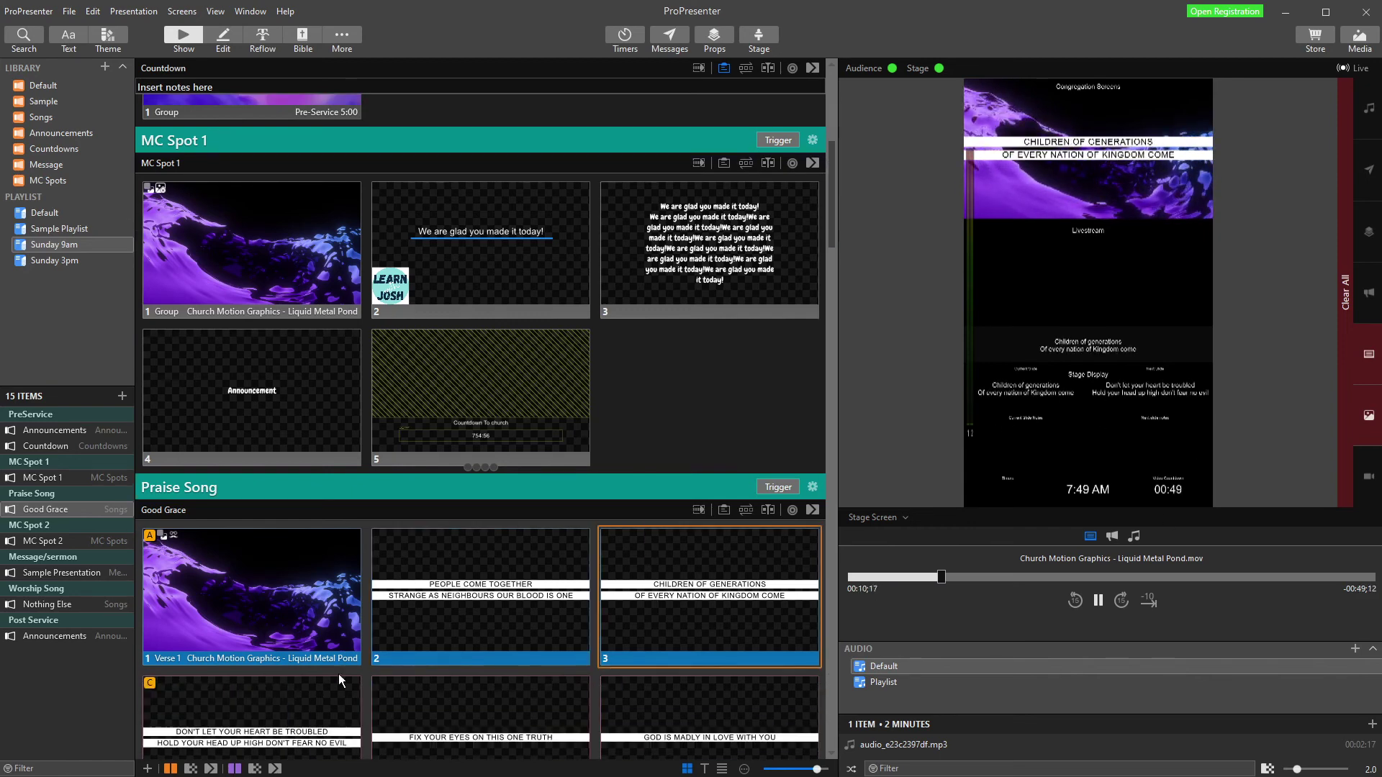
scroll(299, 611, "down", 1)
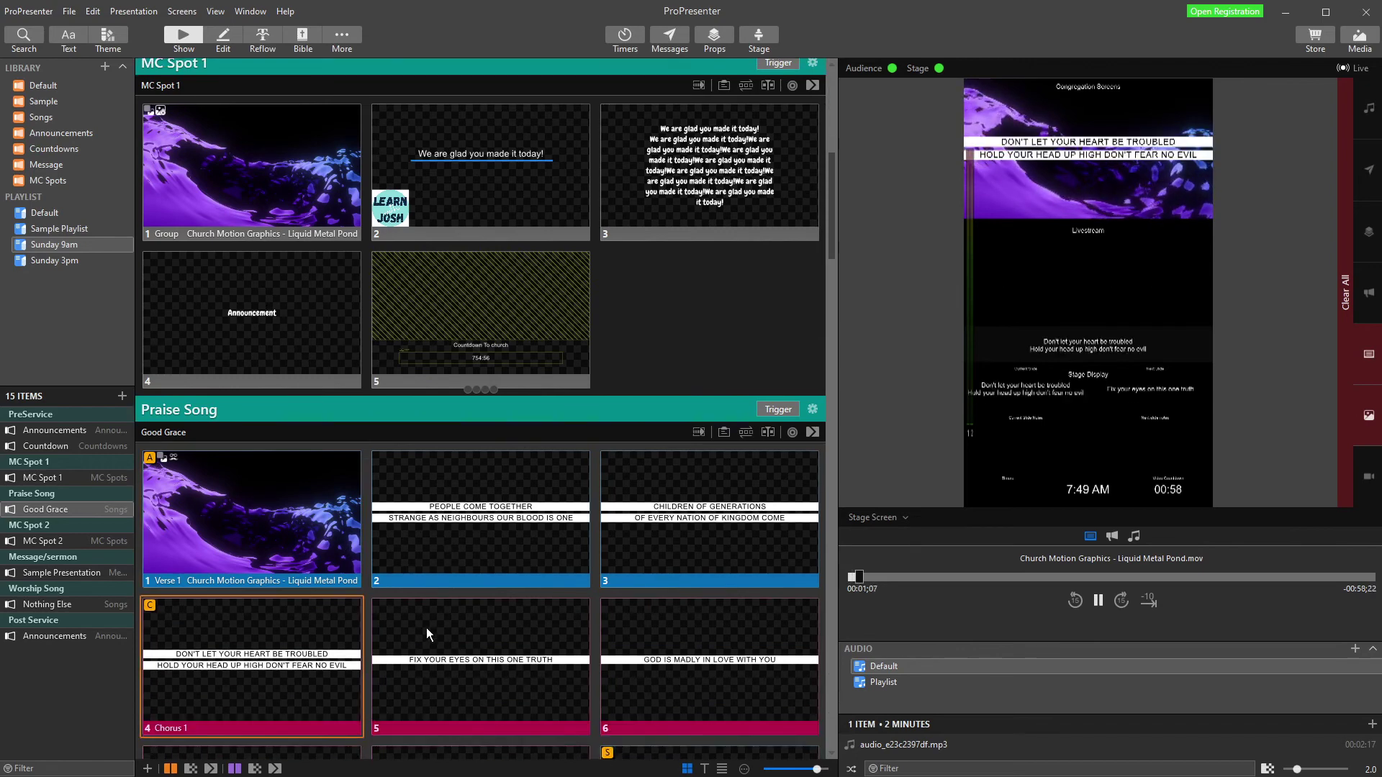
left_click(660, 651)
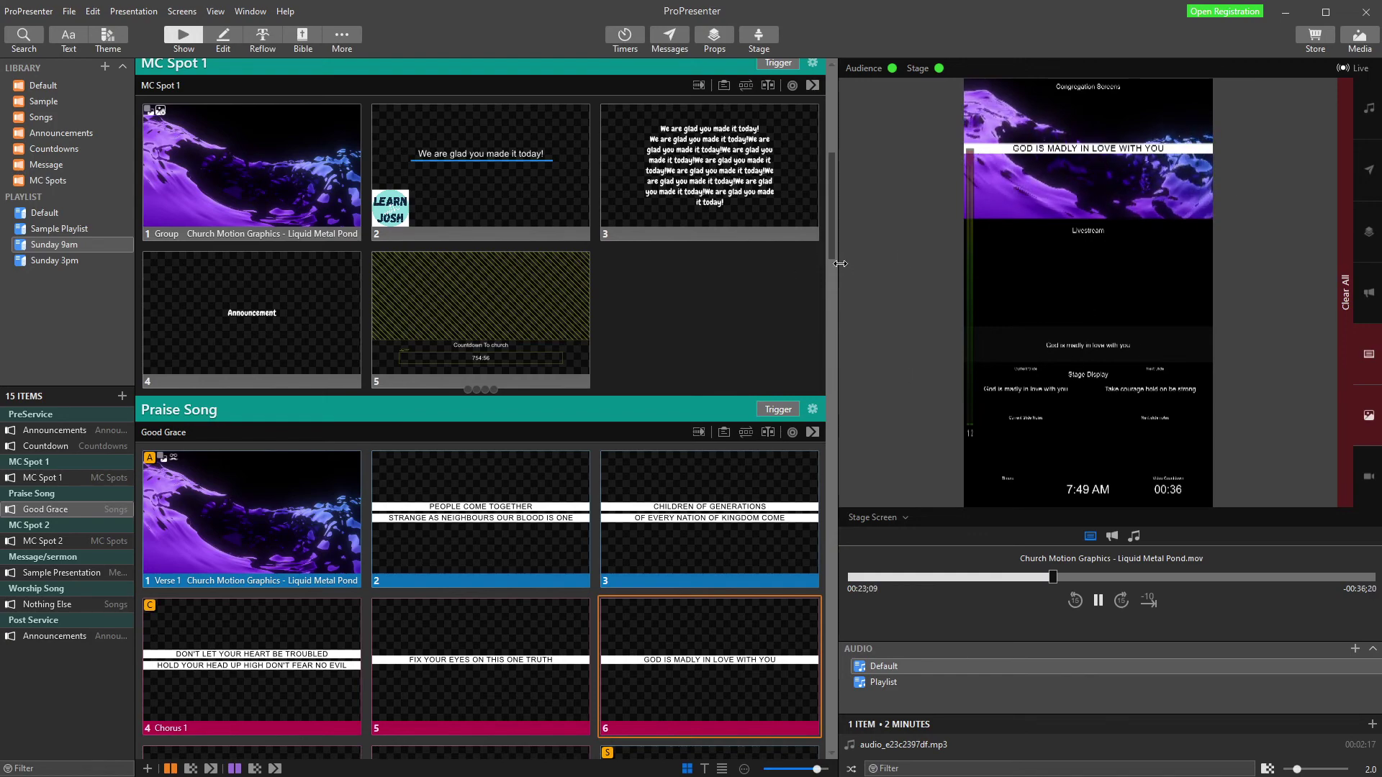
- Drag the dividers to widen the slide grid and make the Stage Screen preview taller
left_click_drag(840, 264, 1091, 281)
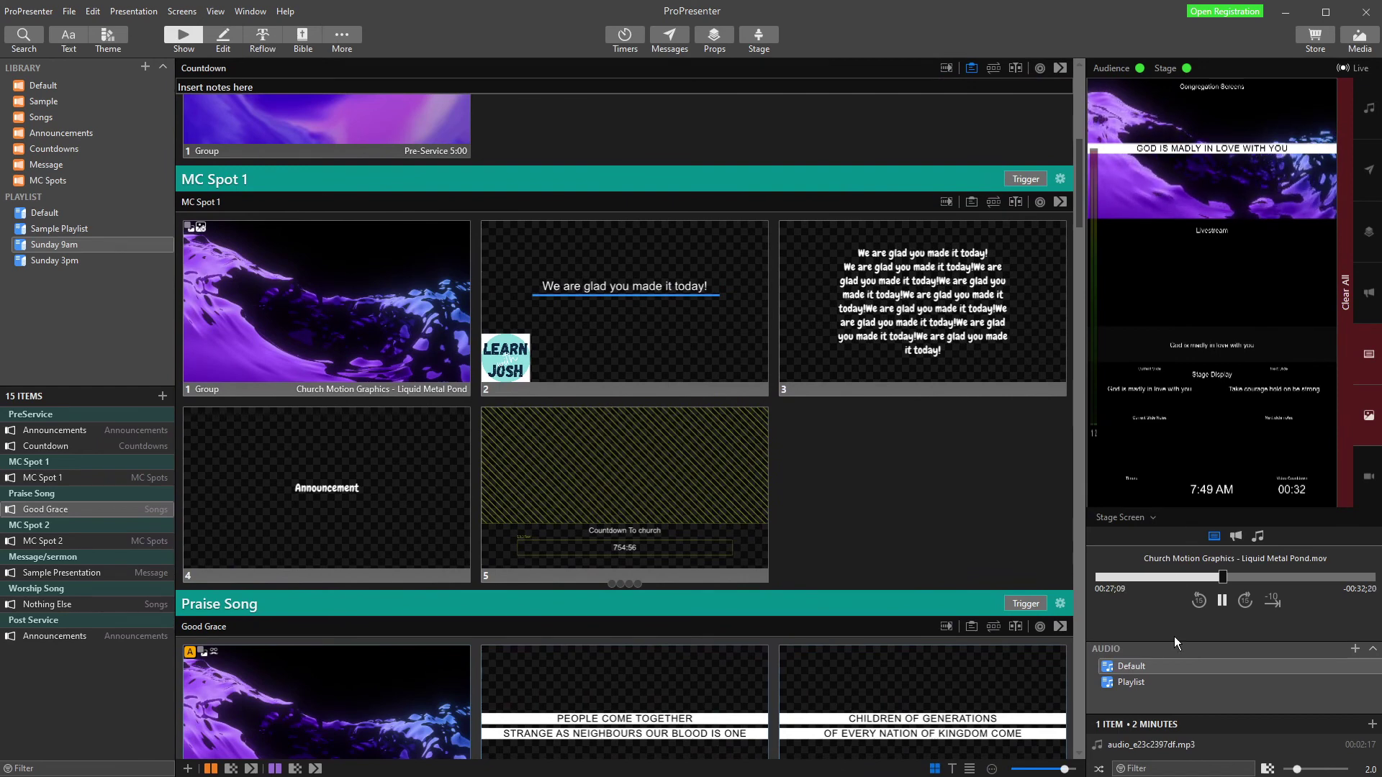
left_click_drag(1175, 641, 1167, 708)
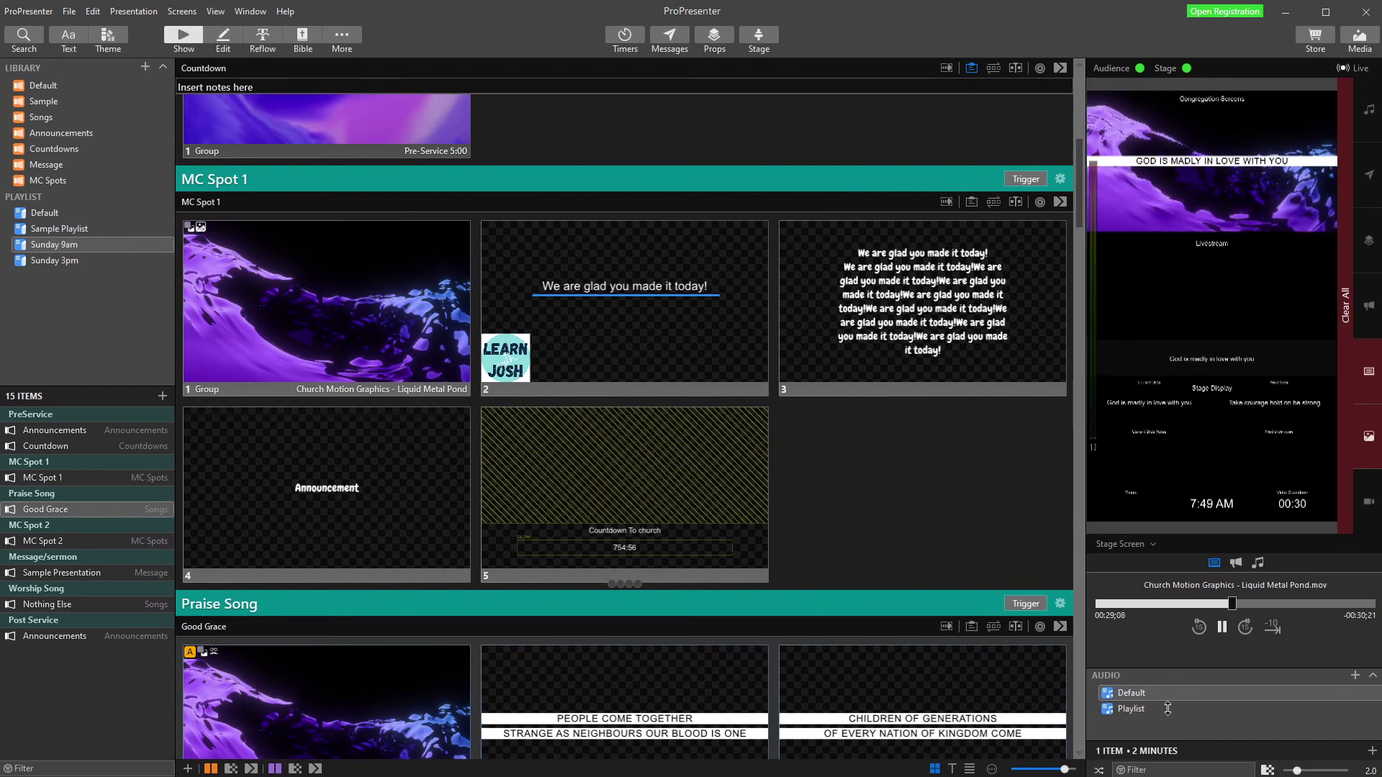
left_click_drag(1083, 533, 1074, 534)
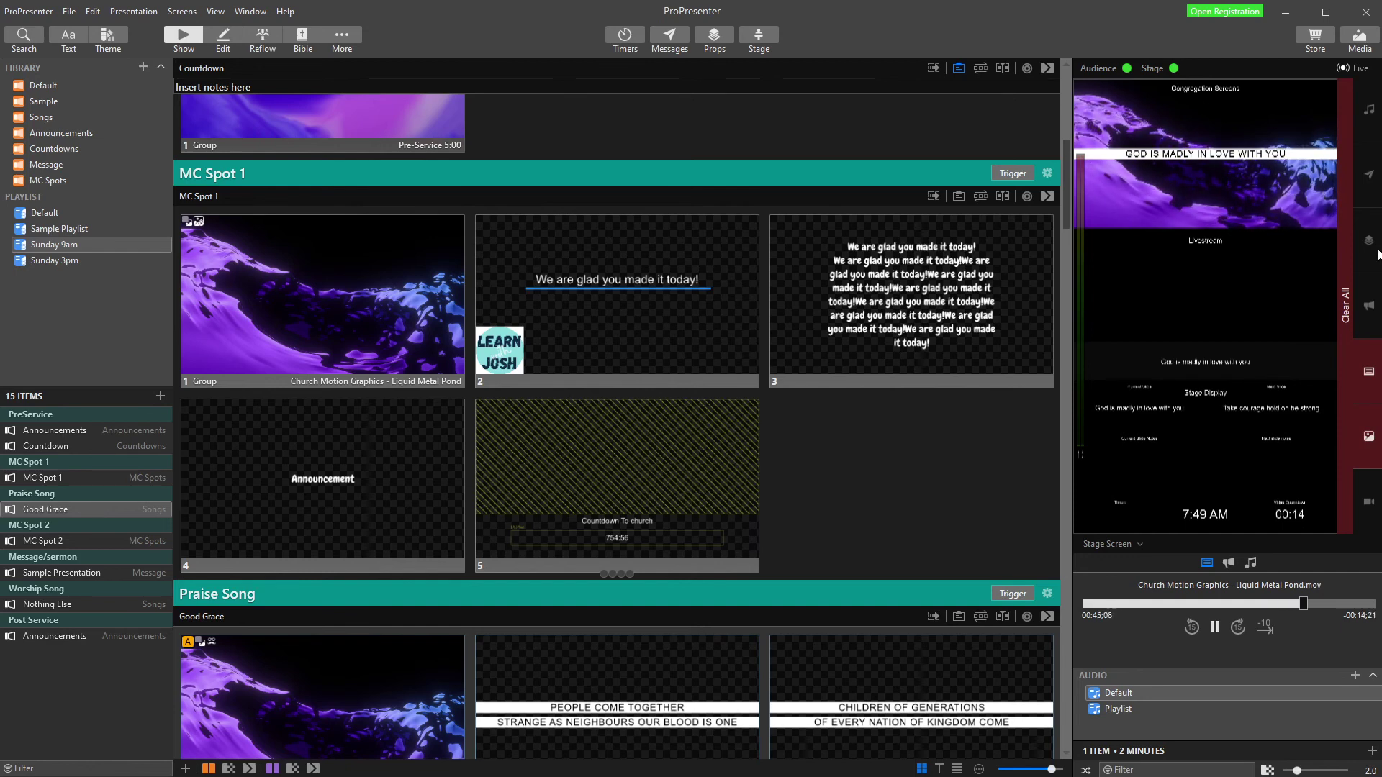
- Run MC Spot 1: background video, welcome slides, then the Announcement slide
left_click_drag(774, 335, 681, 288)
left_click(395, 292)
left_click(611, 288)
left_click(906, 302)
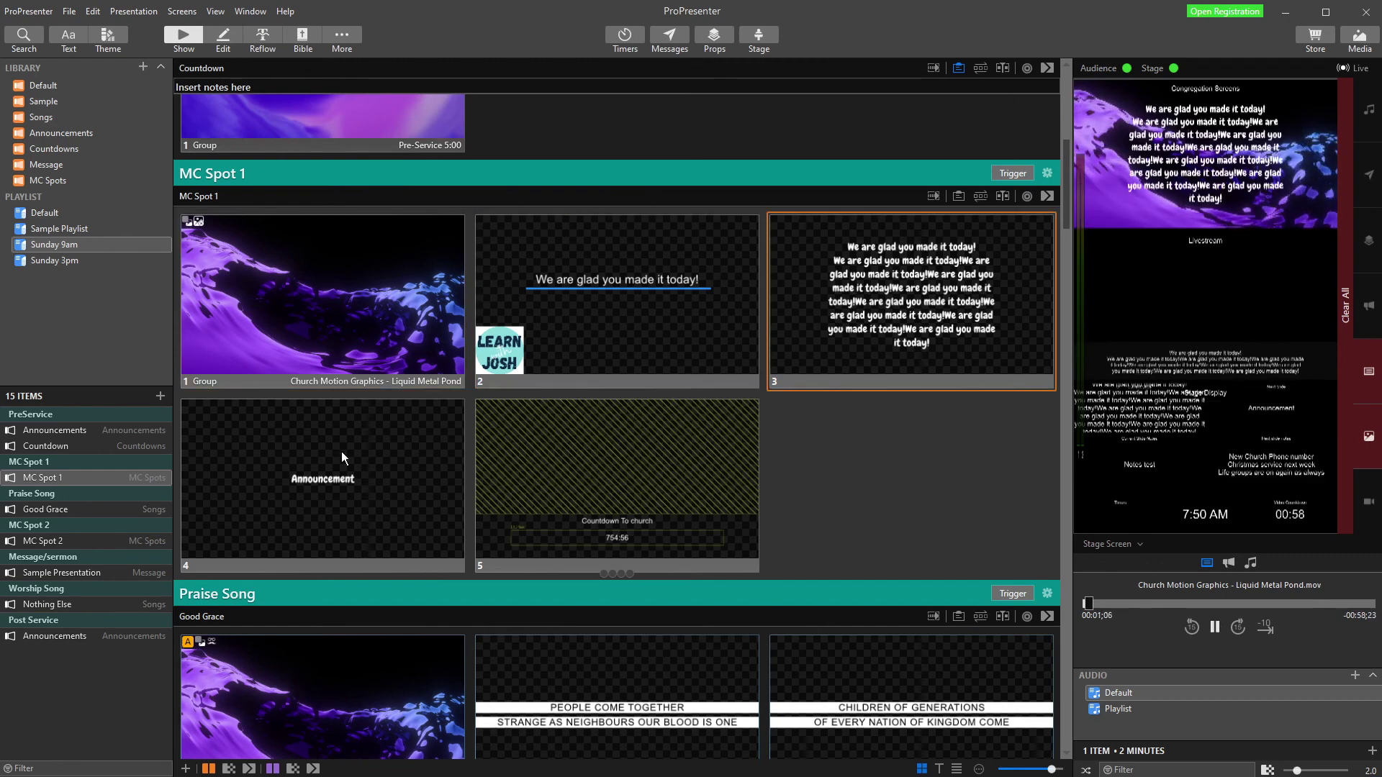
left_click(327, 466)
- Put Good Grace background, PEOPLE COME TOGETHER and CHILDREN OF GENERATIONS live, leaving the preview on Stage Screen
scroll(659, 524, "down", 1)
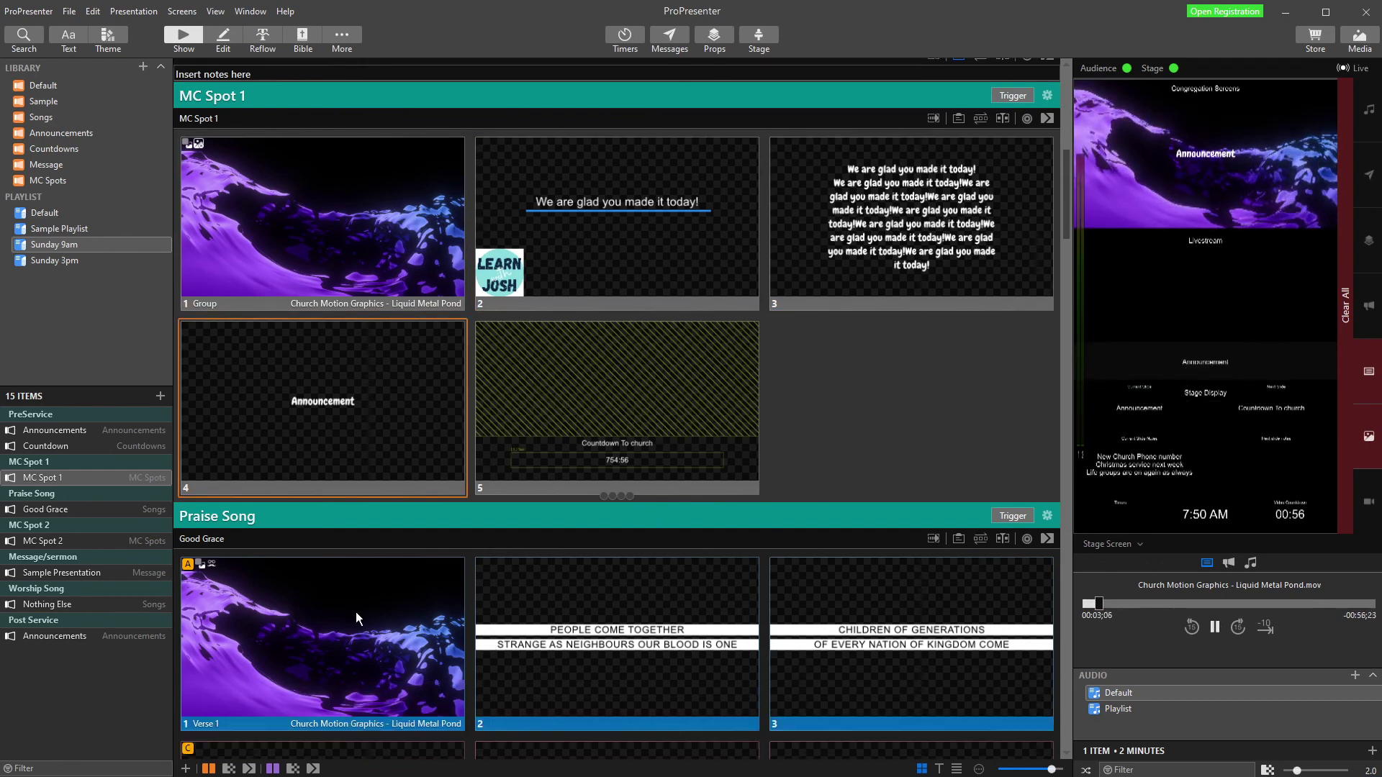
left_click(358, 612)
left_click(577, 612)
left_click(775, 608)
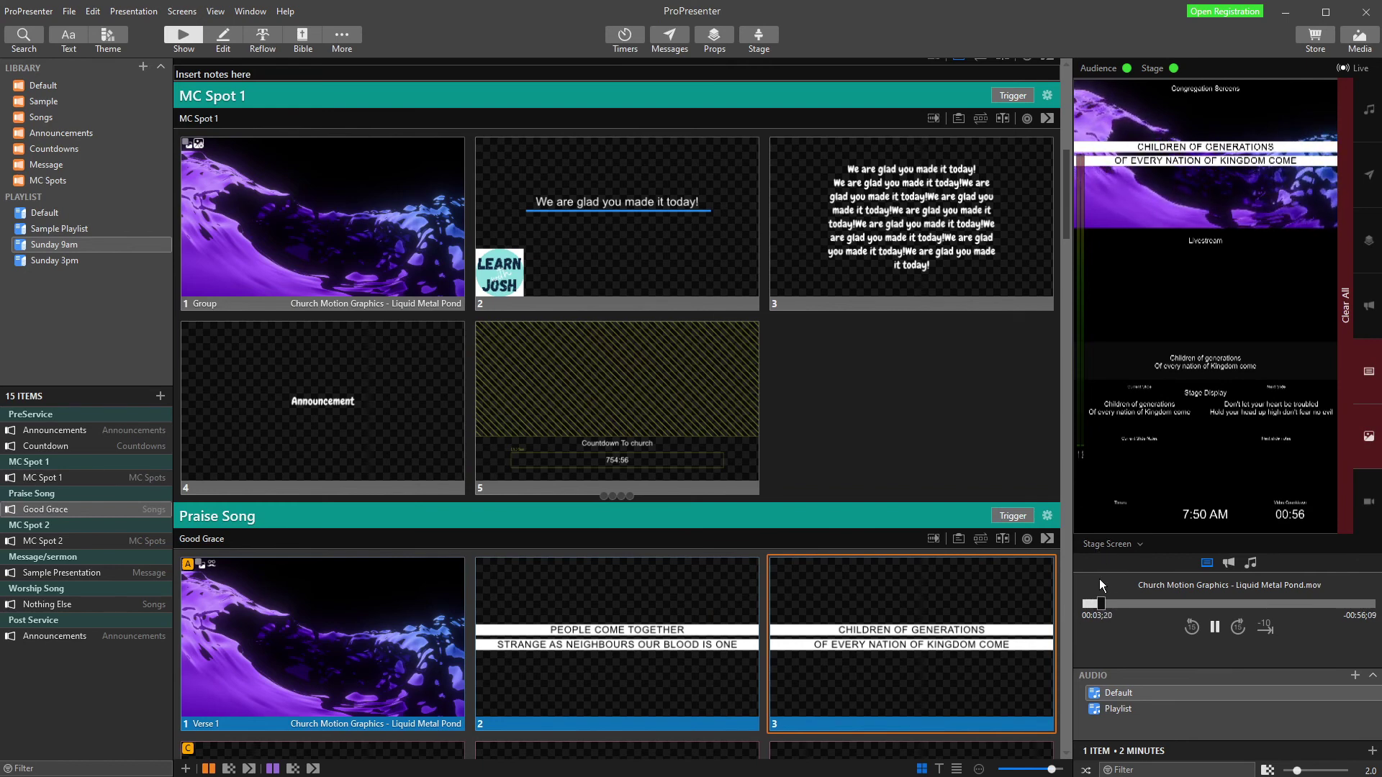
left_click(1111, 547)
left_click(1005, 369)
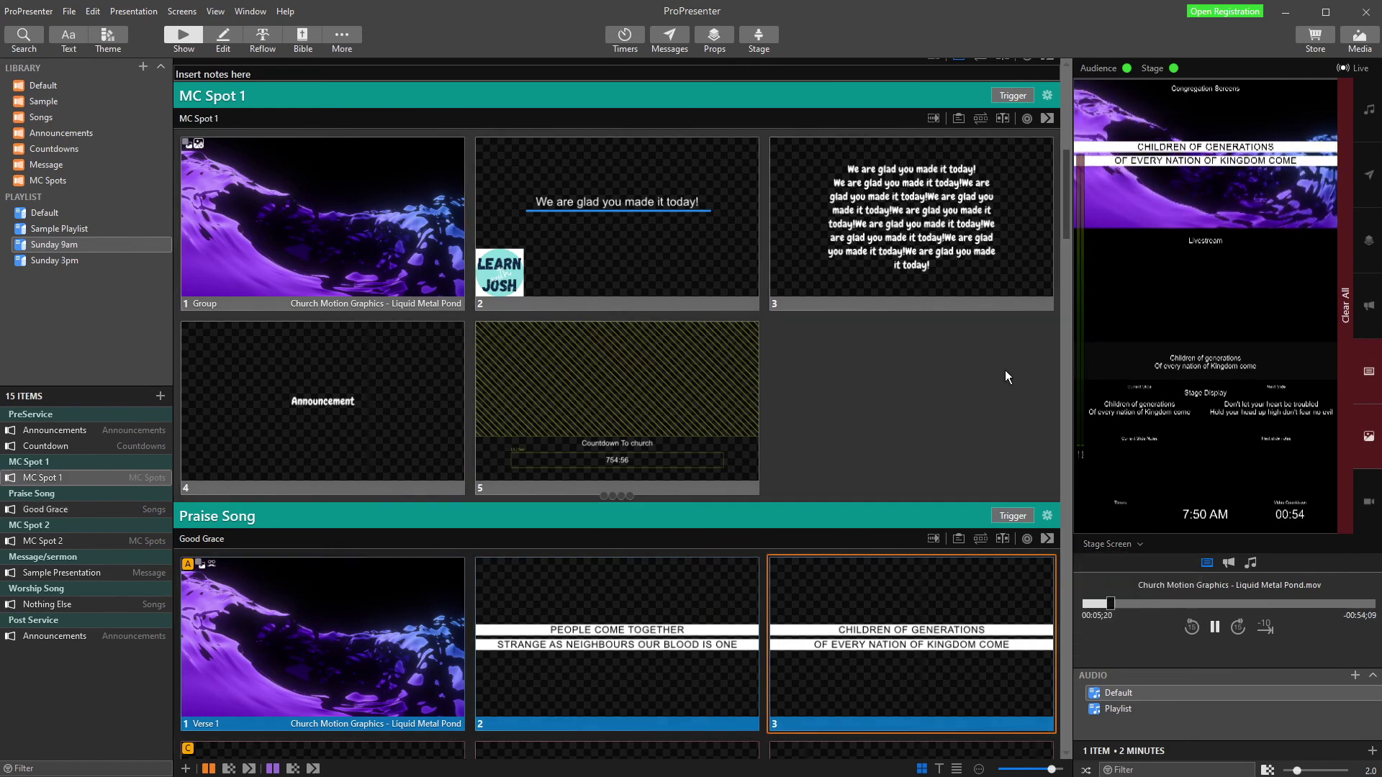